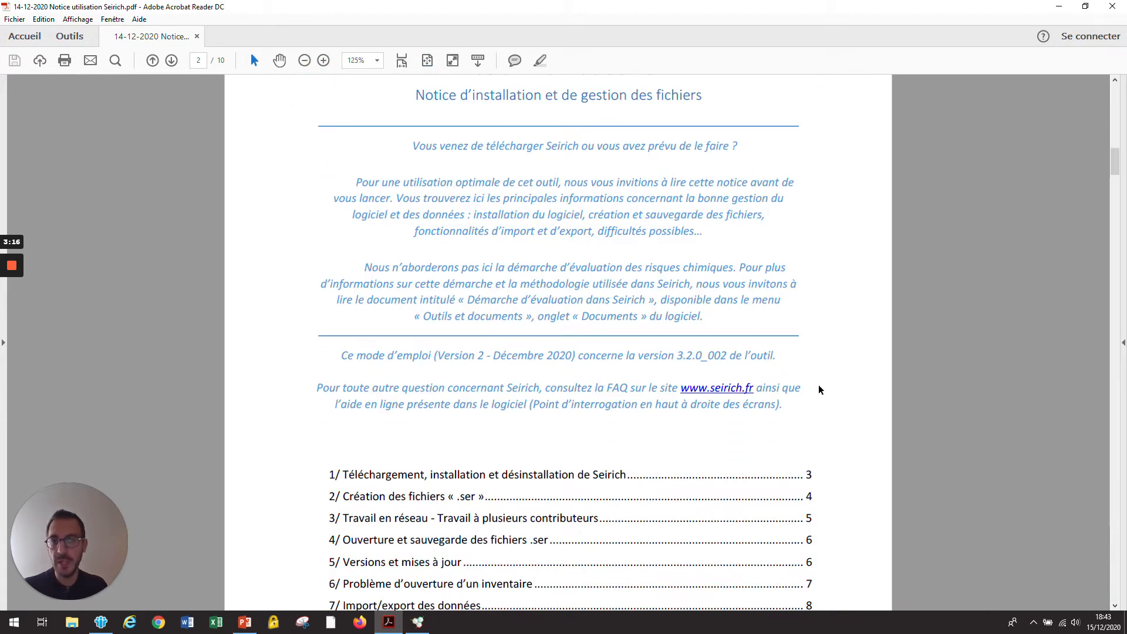
Look over the table of contents of the Seirich installation notice and close the document.
scroll(901, 411, down, 3)
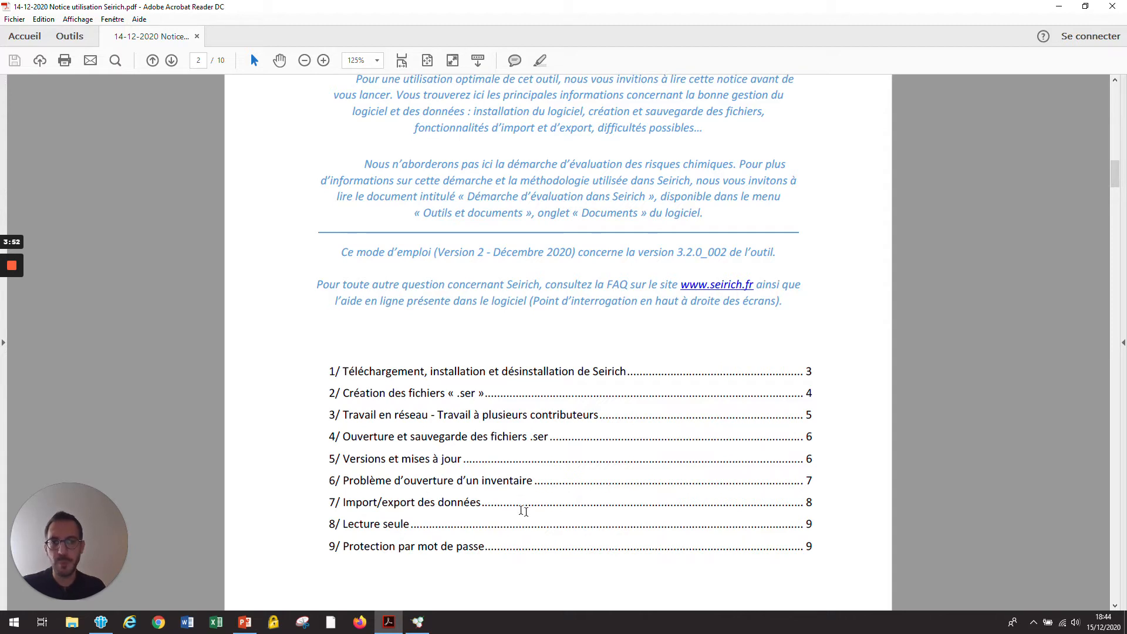
click(1109, 8)
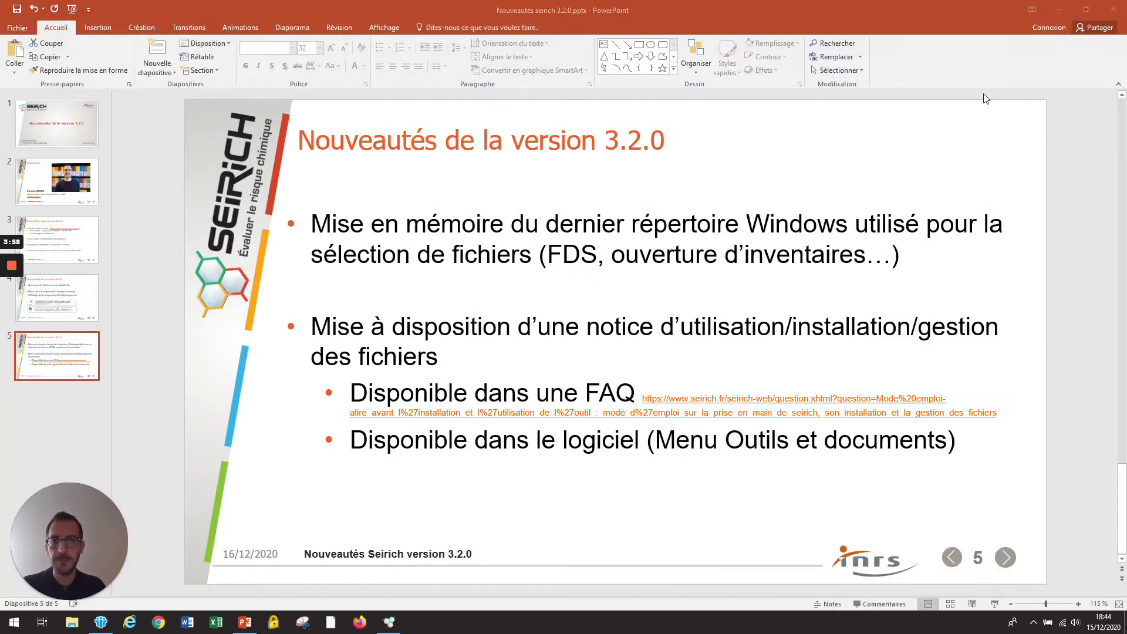
Switch to SEIRICH and show the list of substances in the product inventory.
mouse_move(398, 627)
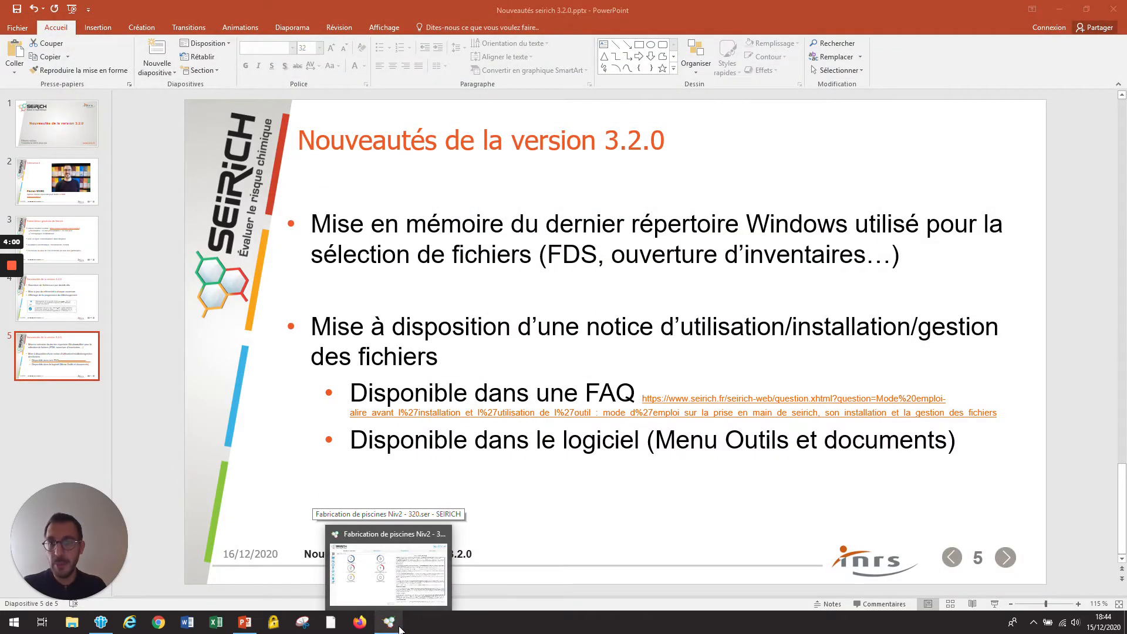
click(399, 626)
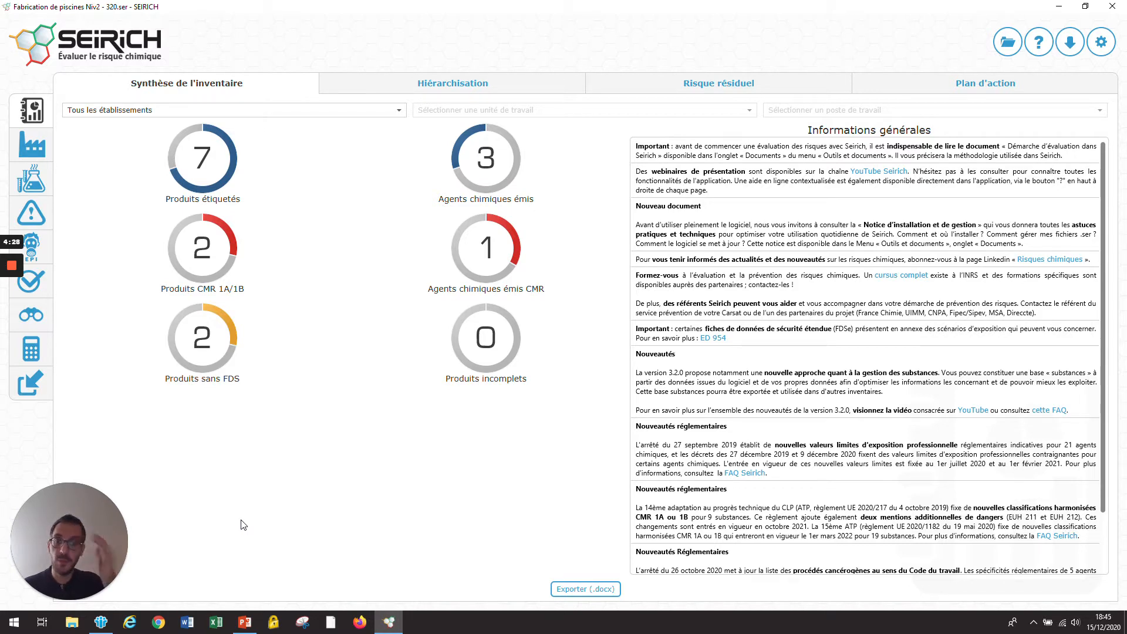
click(41, 192)
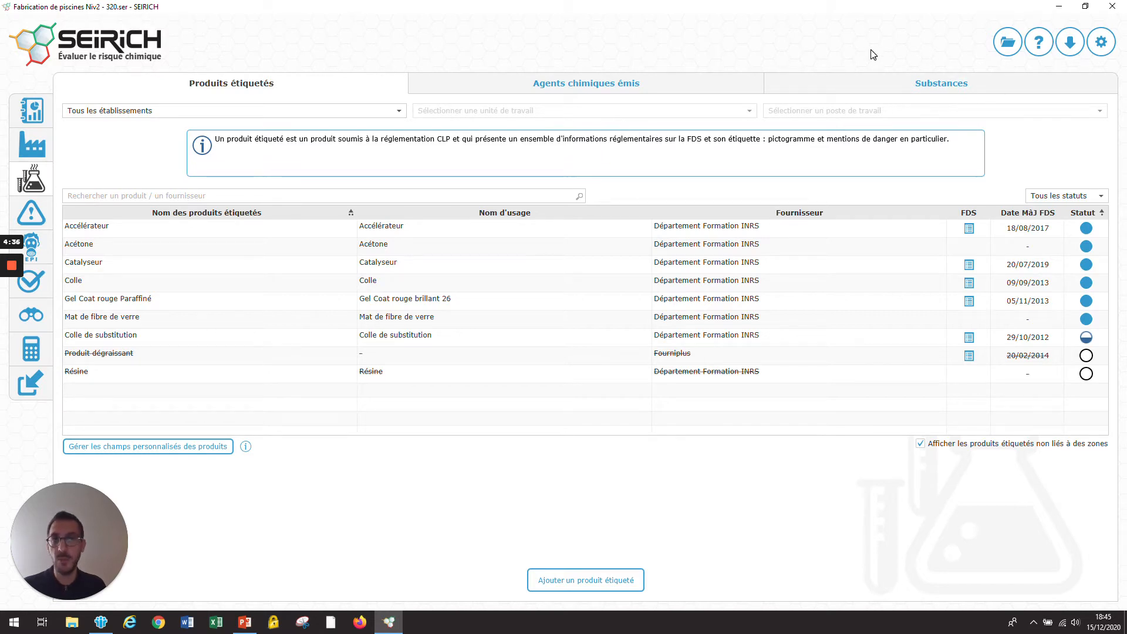
click(895, 91)
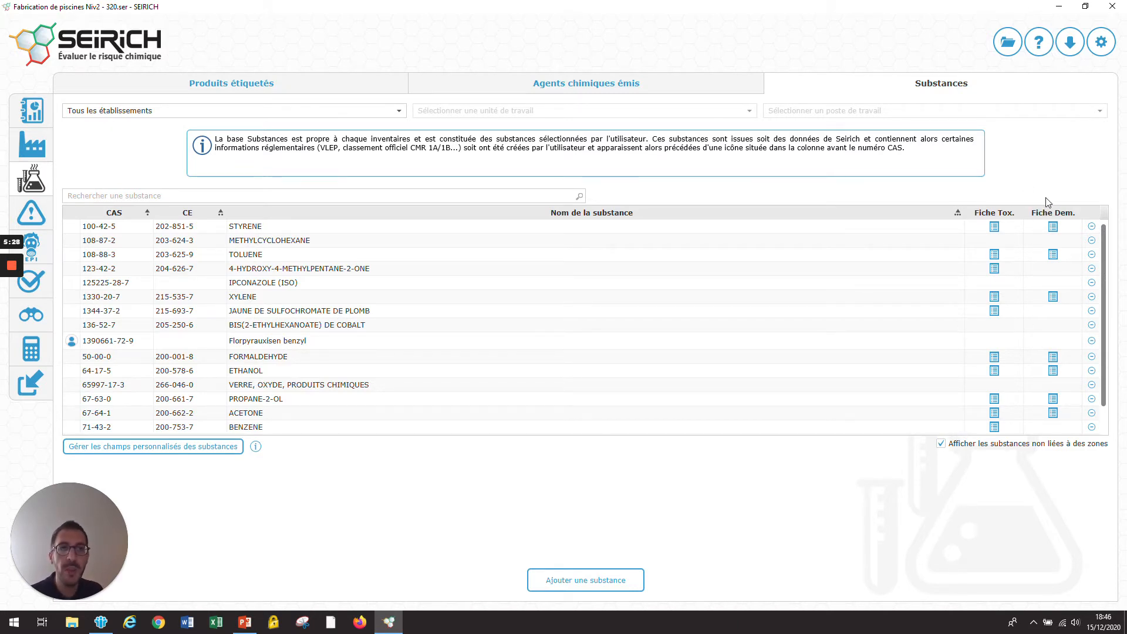
Open the Demeter sheet for STYRENE to view it, then close it and return to the SEIRICH substance list.
click(1052, 226)
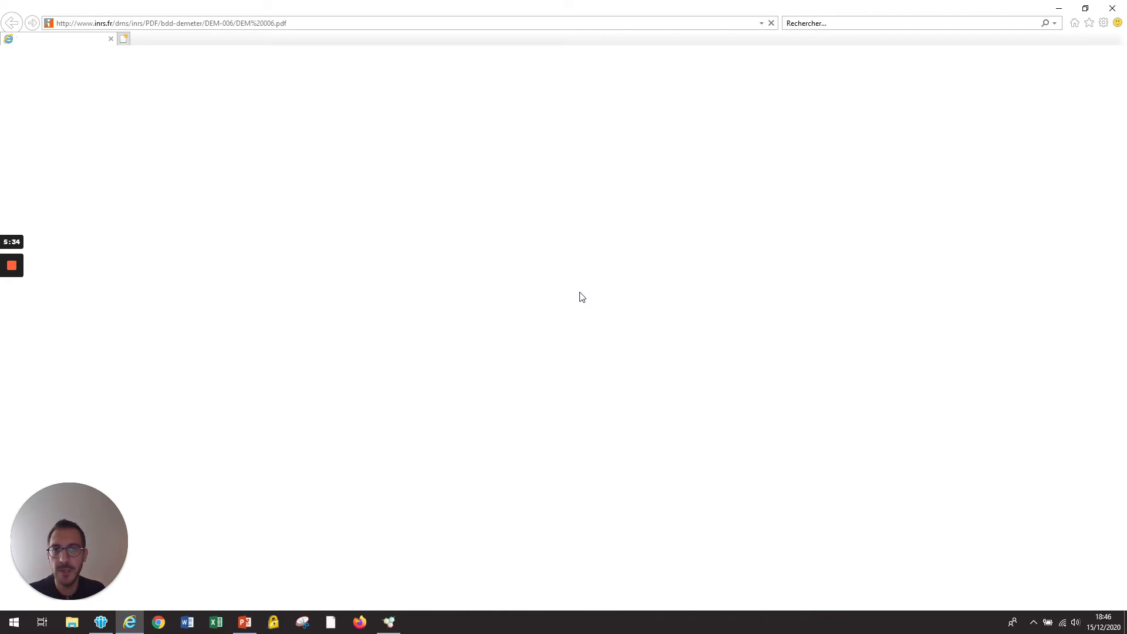
click(608, 203)
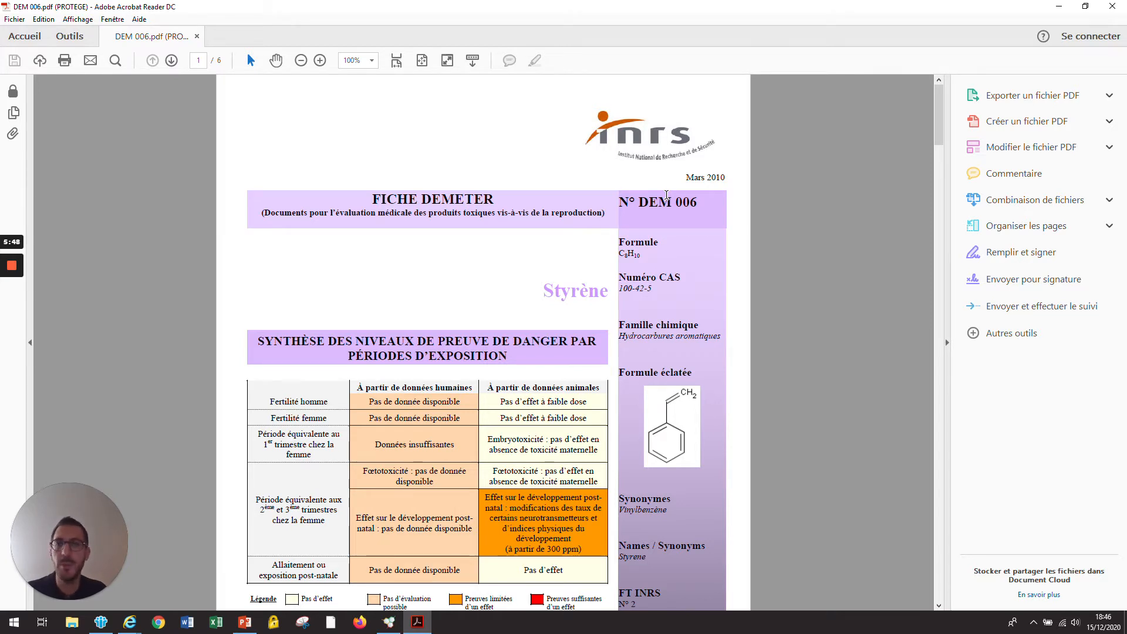
click(1119, 10)
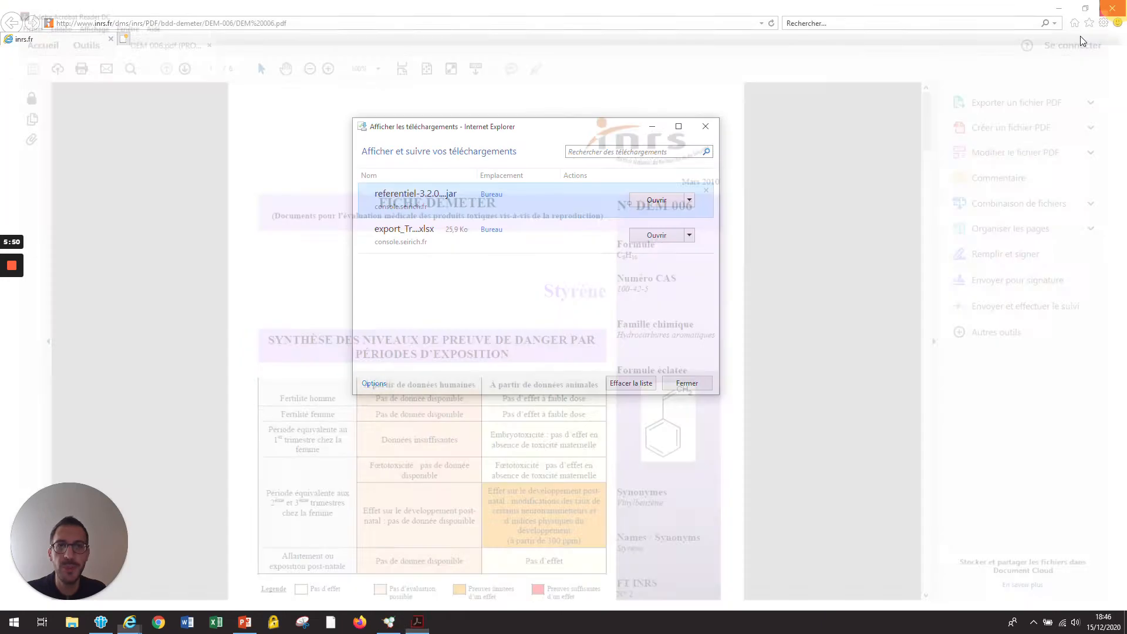
click(784, 142)
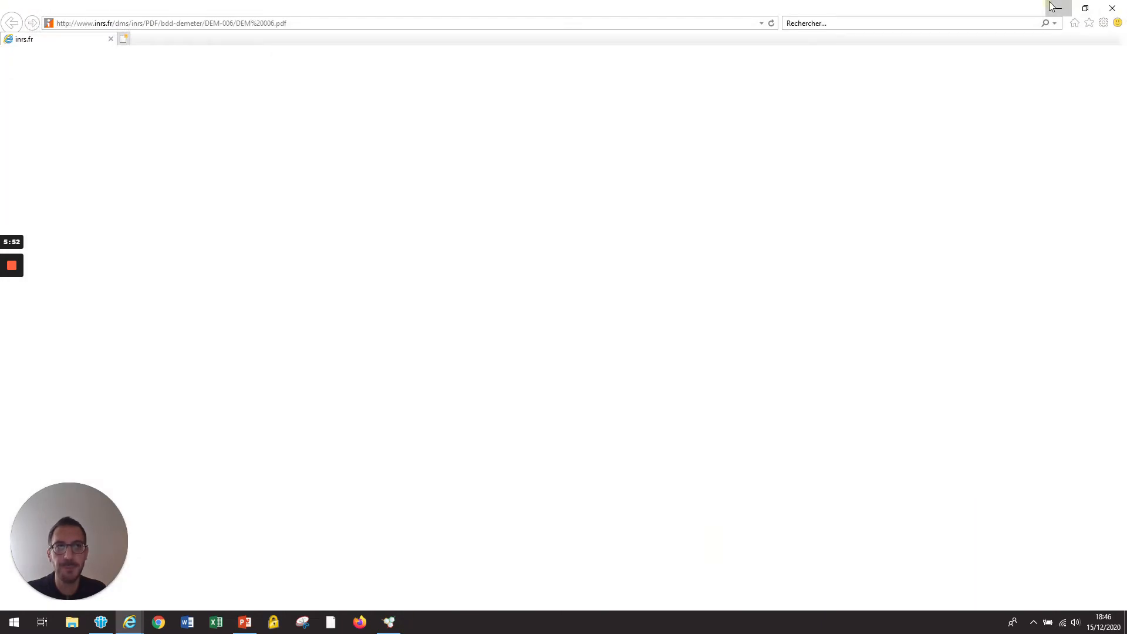
click(1058, 7)
click(1027, 148)
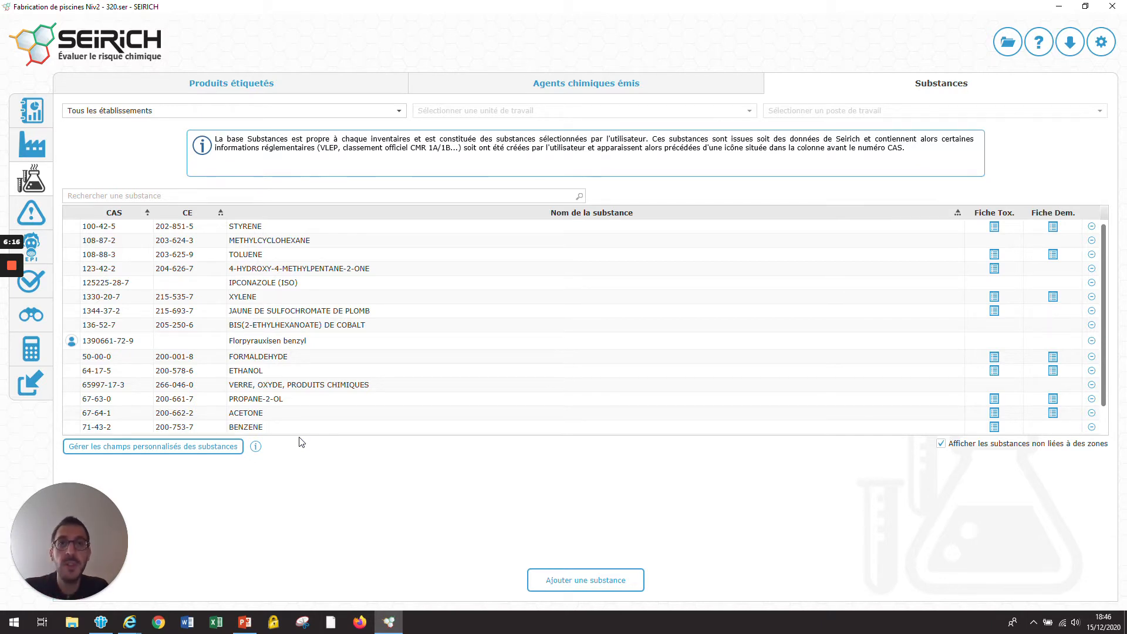
Examine the custom fields defined for substances and how a new one is added, leaving without saving anything.
click(153, 446)
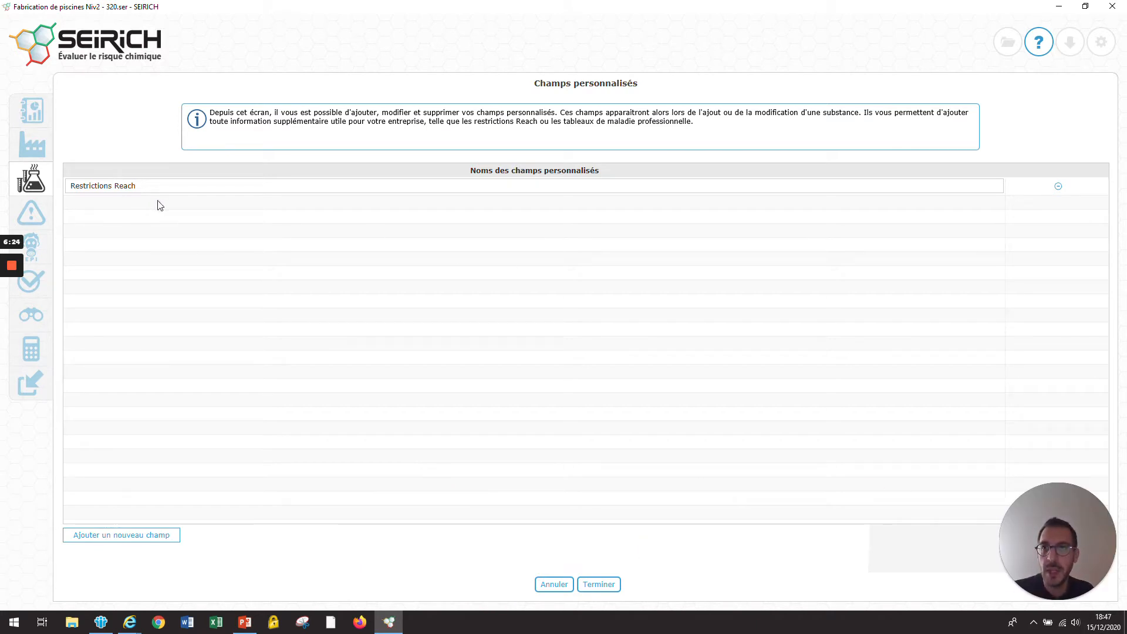
click(163, 543)
click(244, 550)
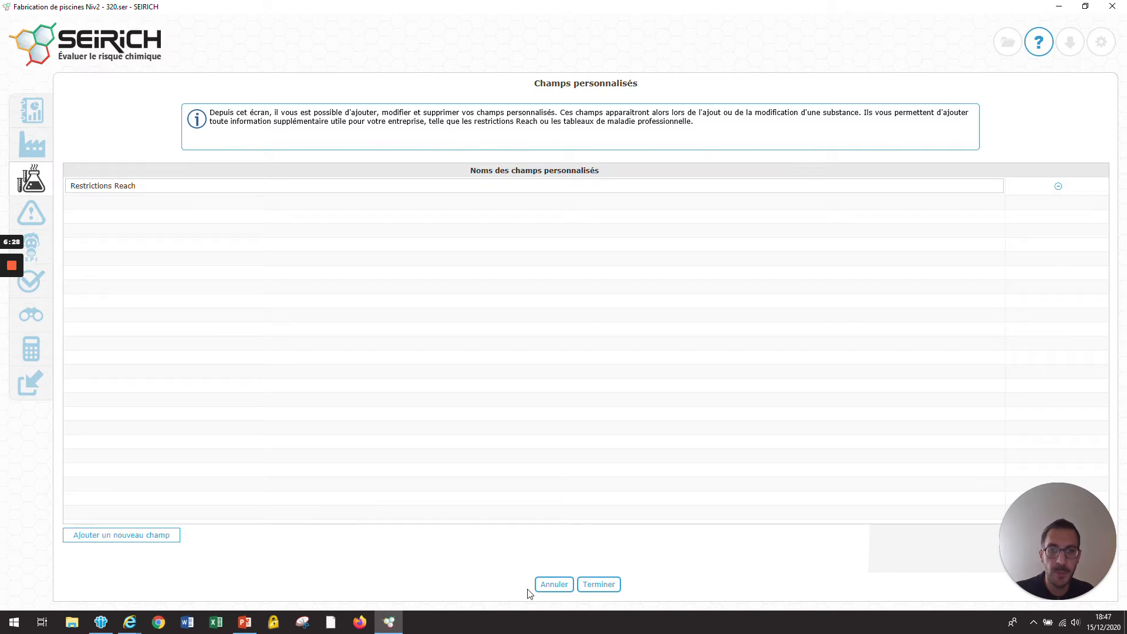
click(557, 579)
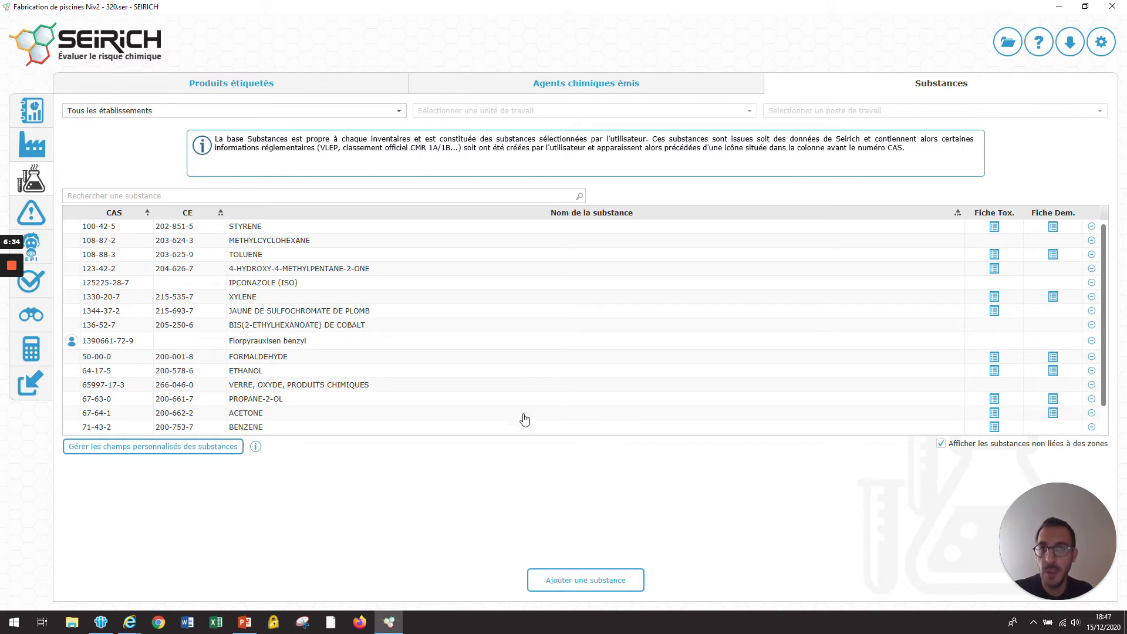
Try adding a VLEP 8H exposure limit to the FORMALDEHYDE record, check its type options, remove the blank row and cancel.
double_click(290, 362)
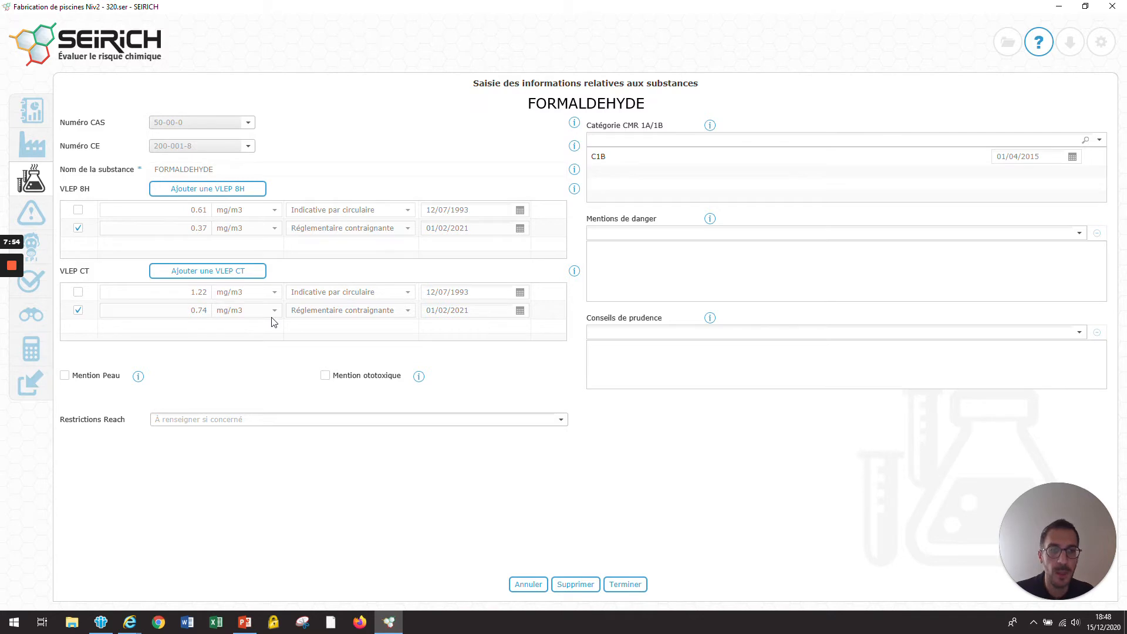
click(253, 189)
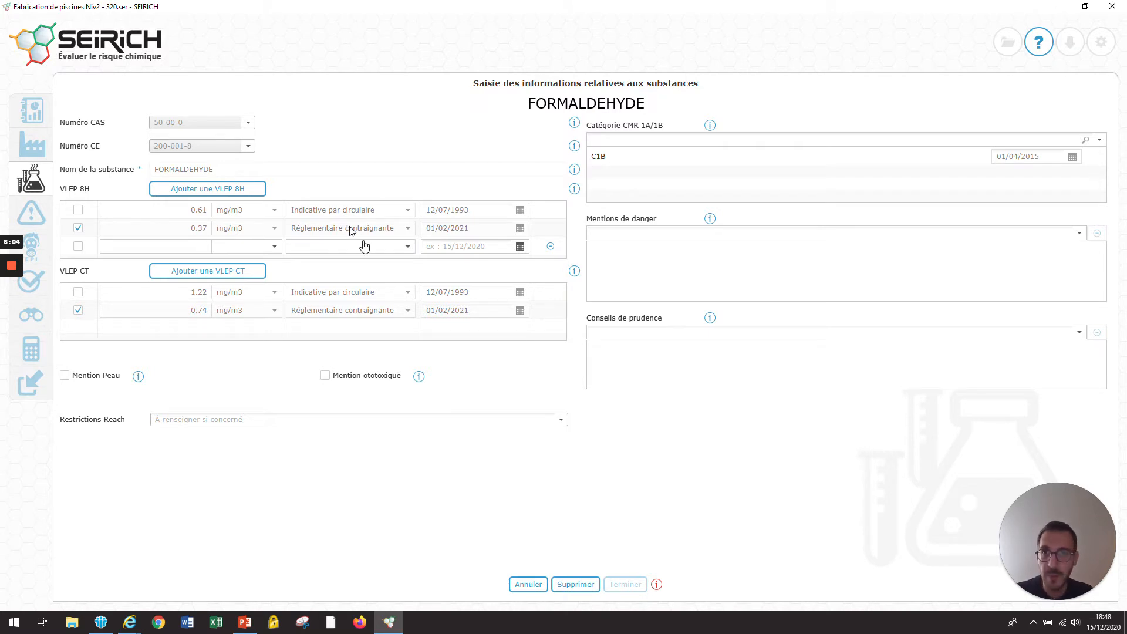
click(409, 247)
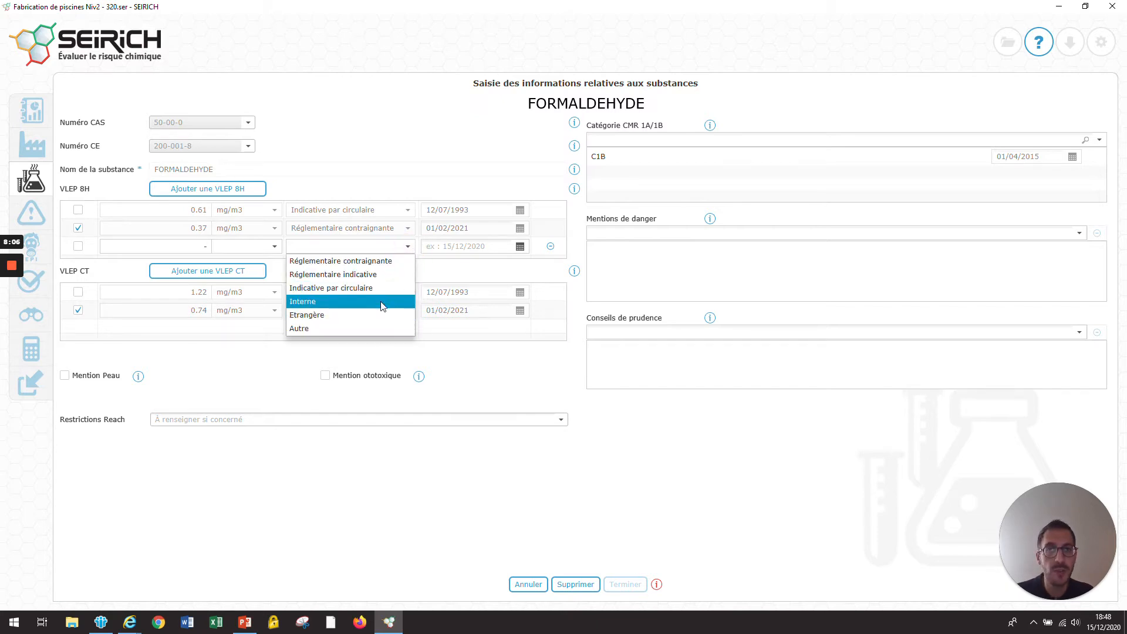
click(626, 422)
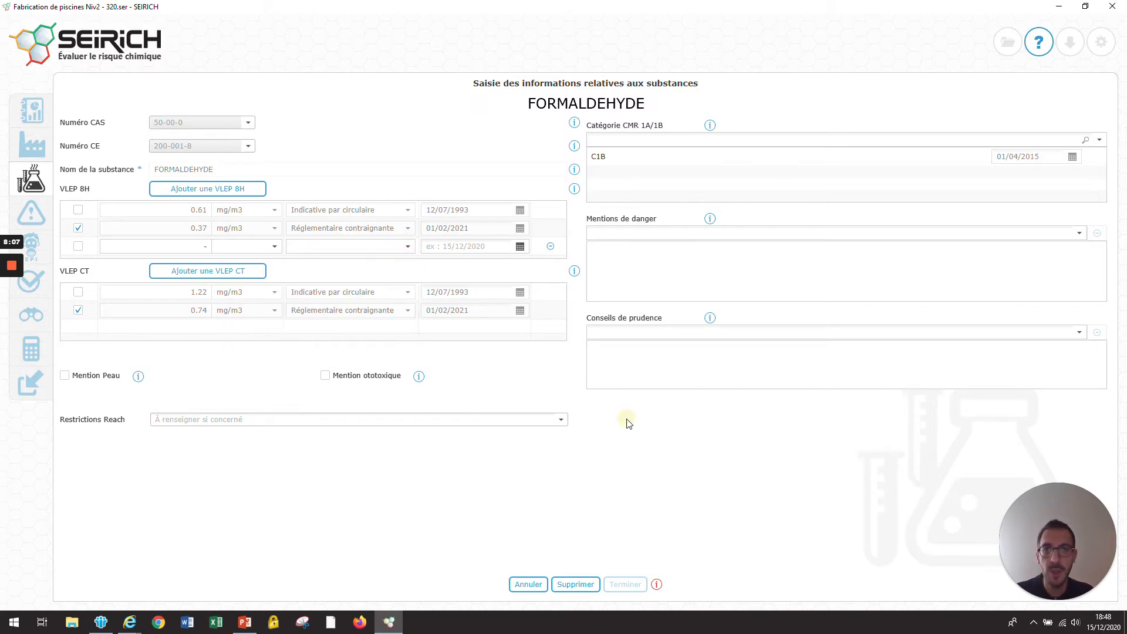
click(551, 246)
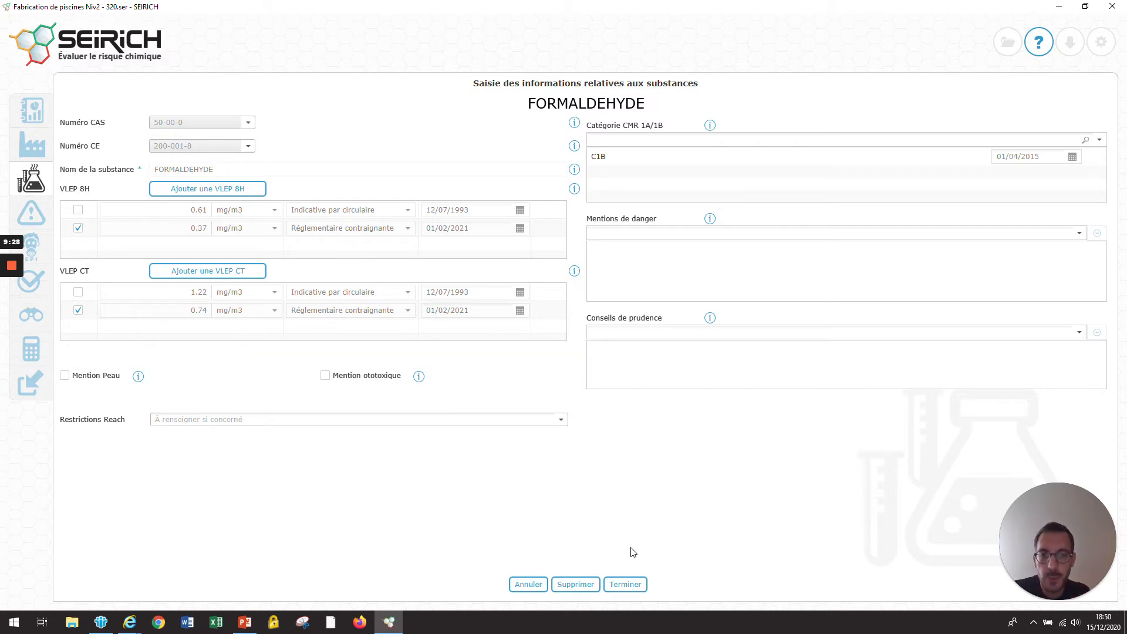
click(545, 589)
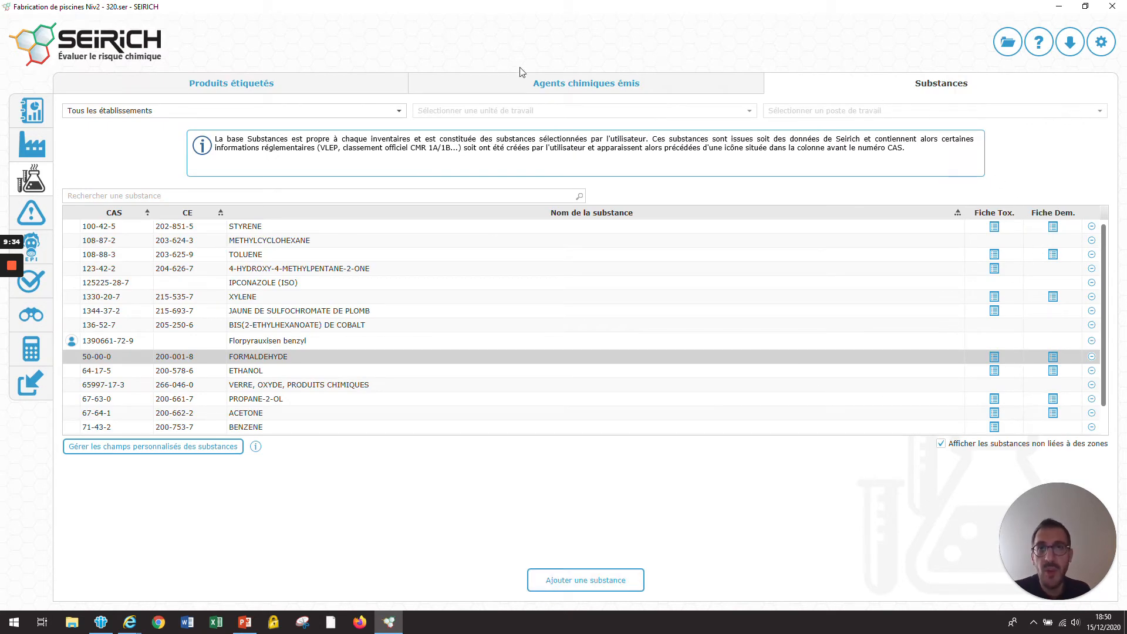
Look through the labelled products, emitted chemical agents and substances lists, returning to the labelled products and their search field.
click(310, 88)
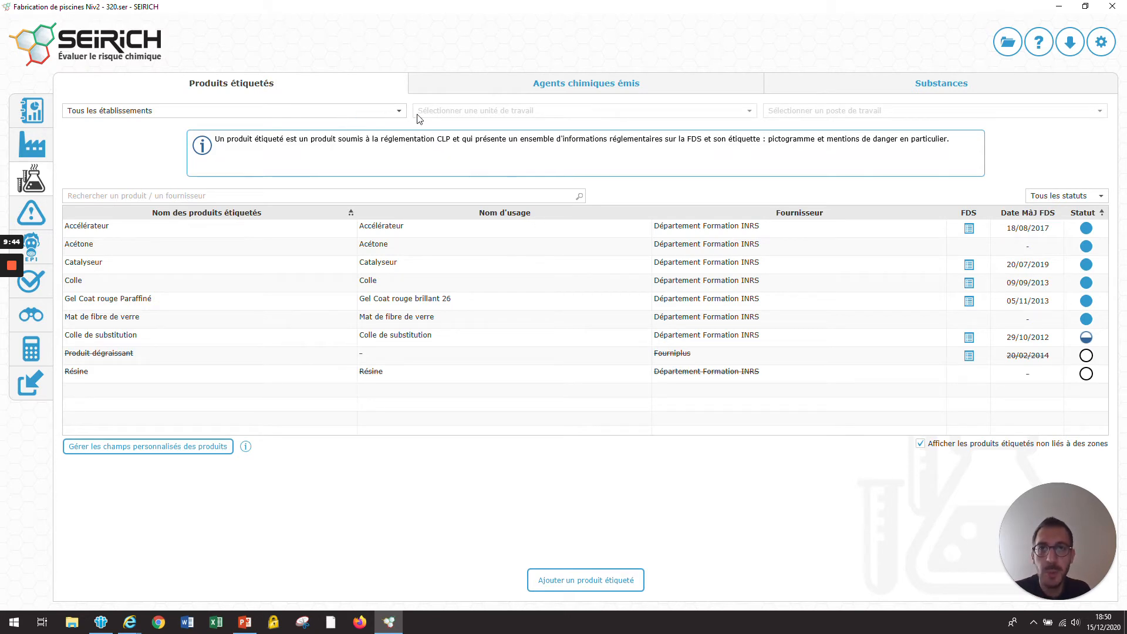
click(691, 89)
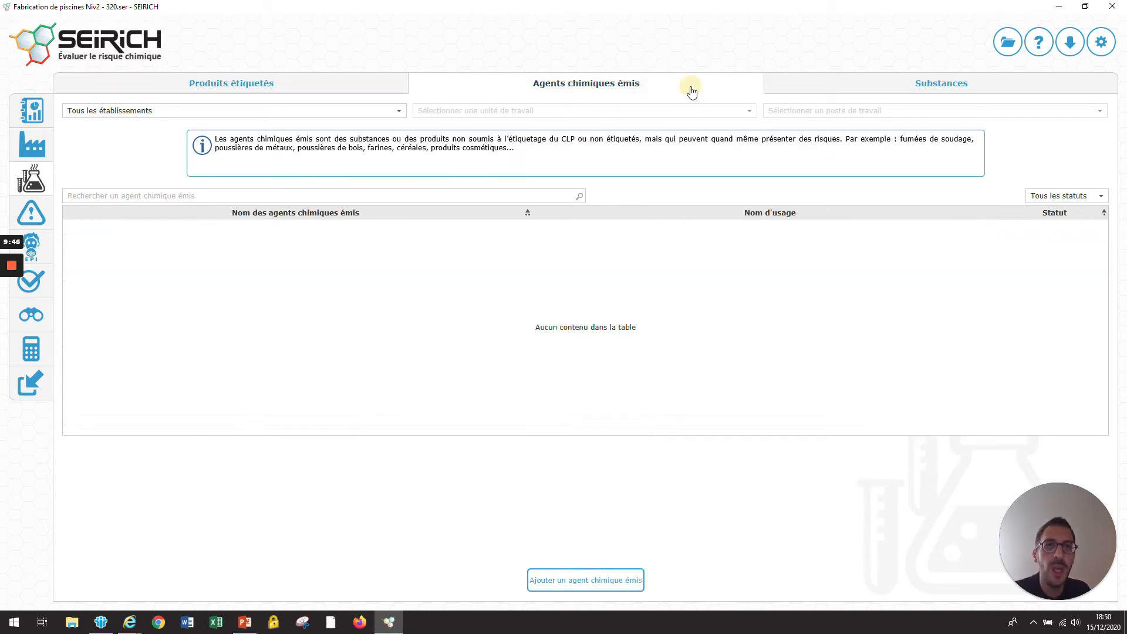
click(819, 88)
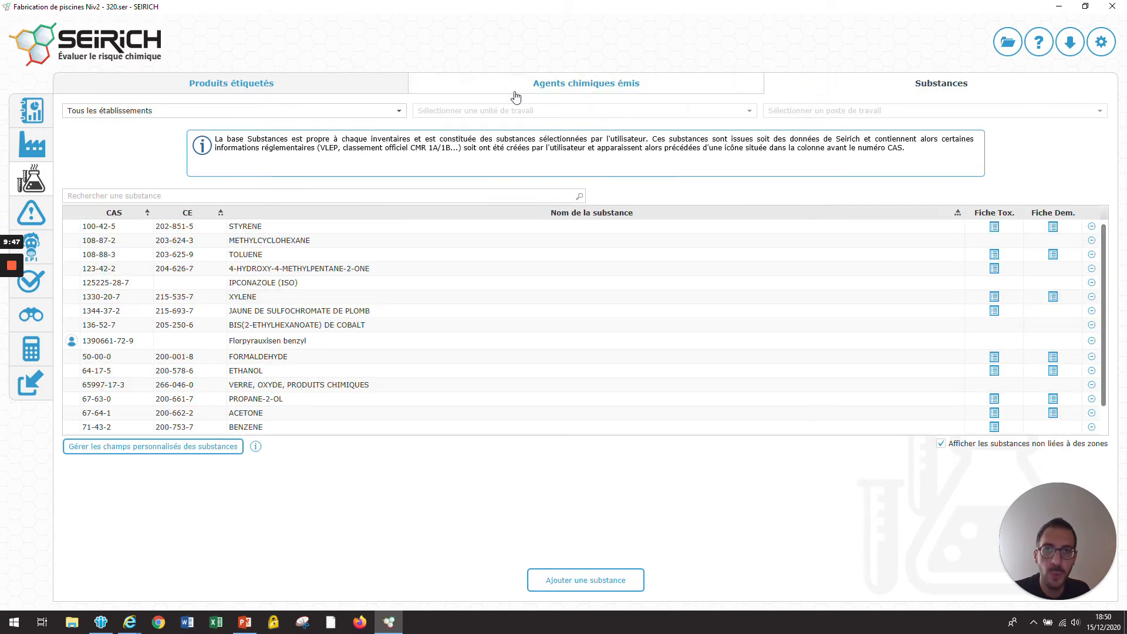
click(351, 87)
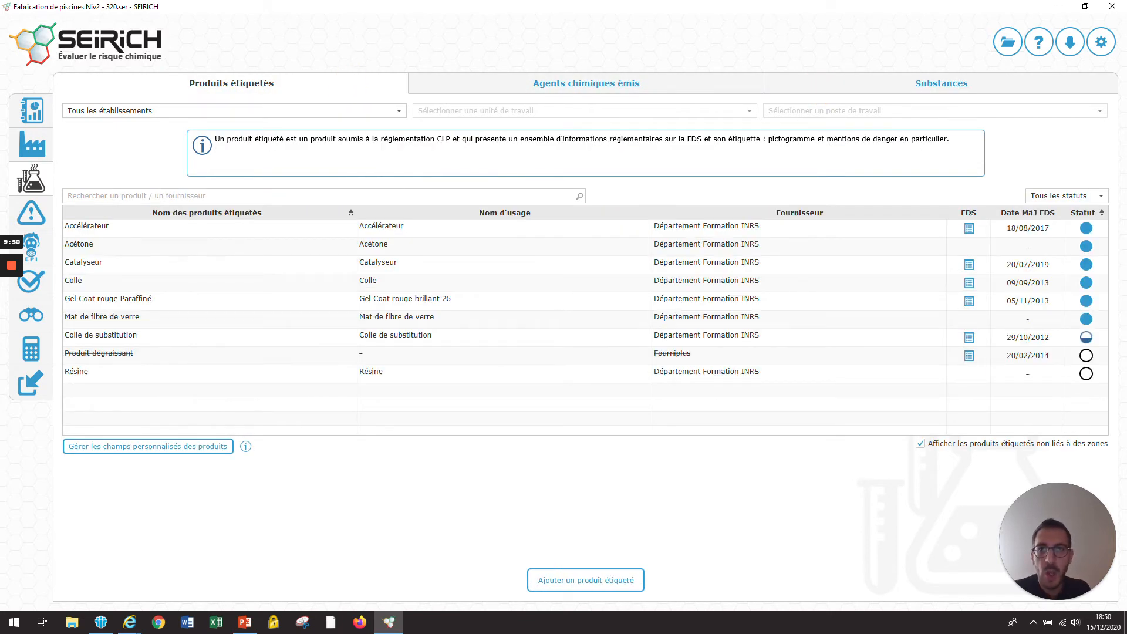
click(325, 195)
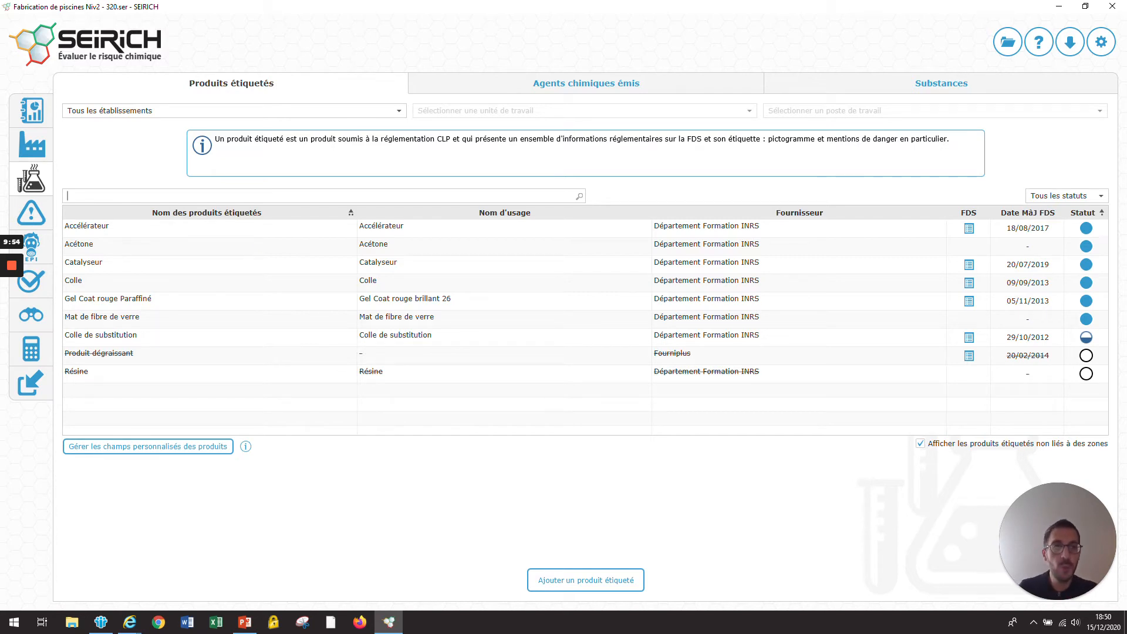
click(620, 200)
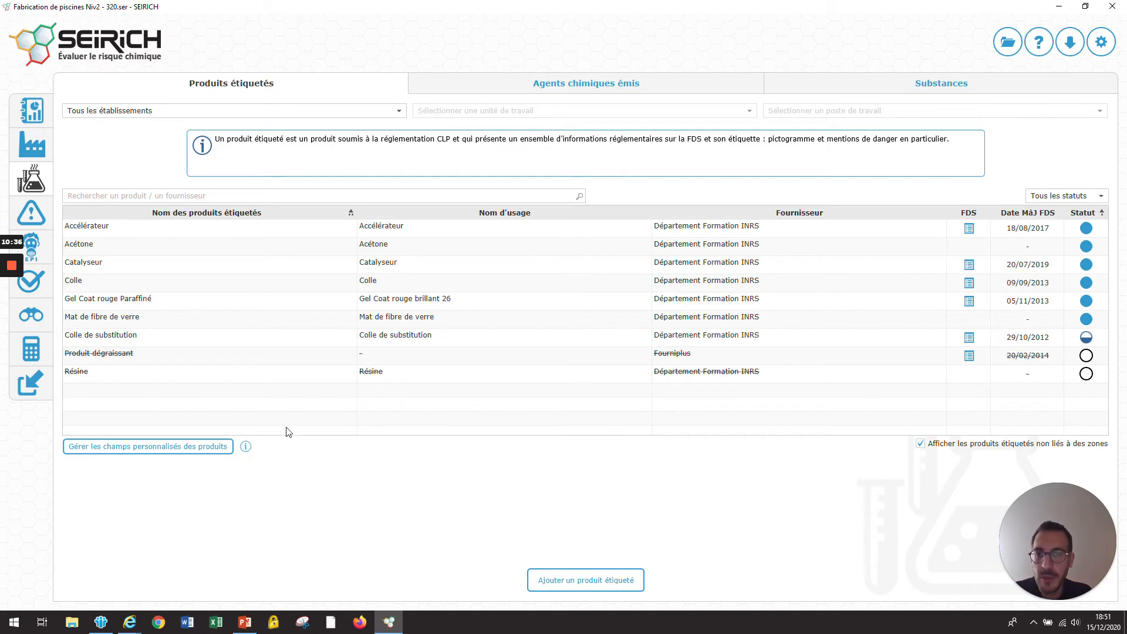
Add a custom field named TMP to the labelled products and save the custom field list.
click(116, 449)
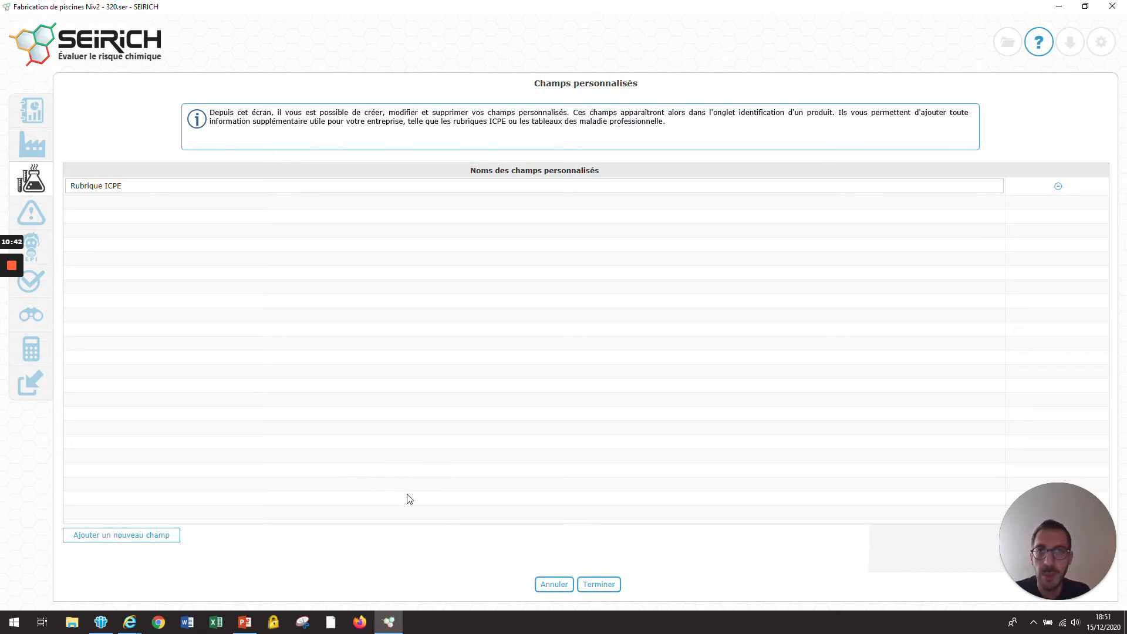
click(172, 538)
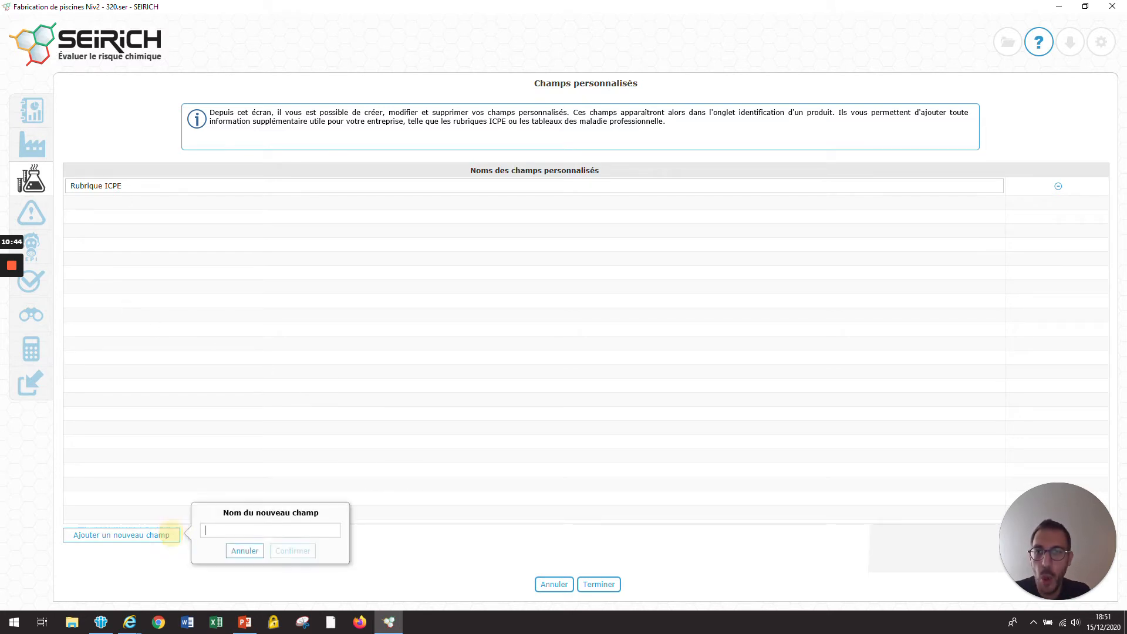
text(TMP)
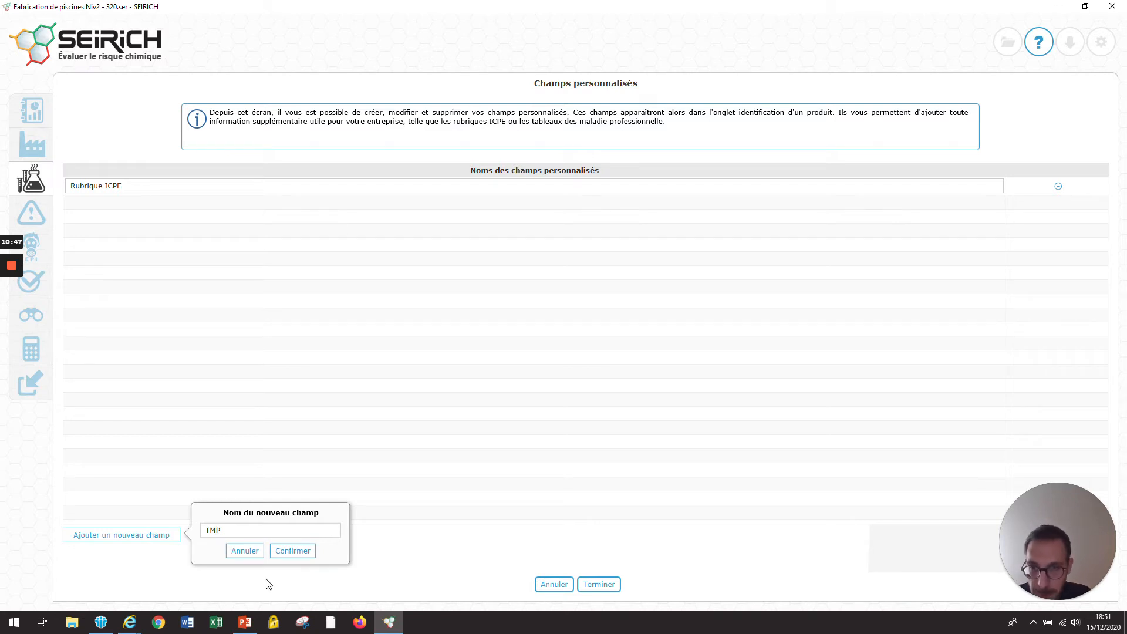
click(293, 553)
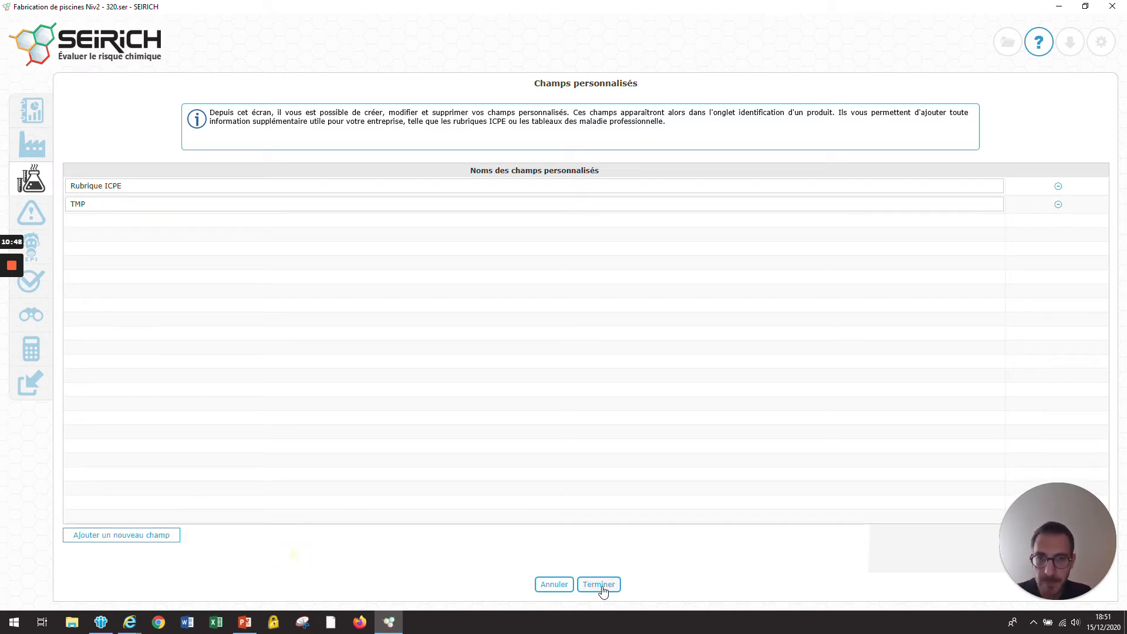
click(599, 585)
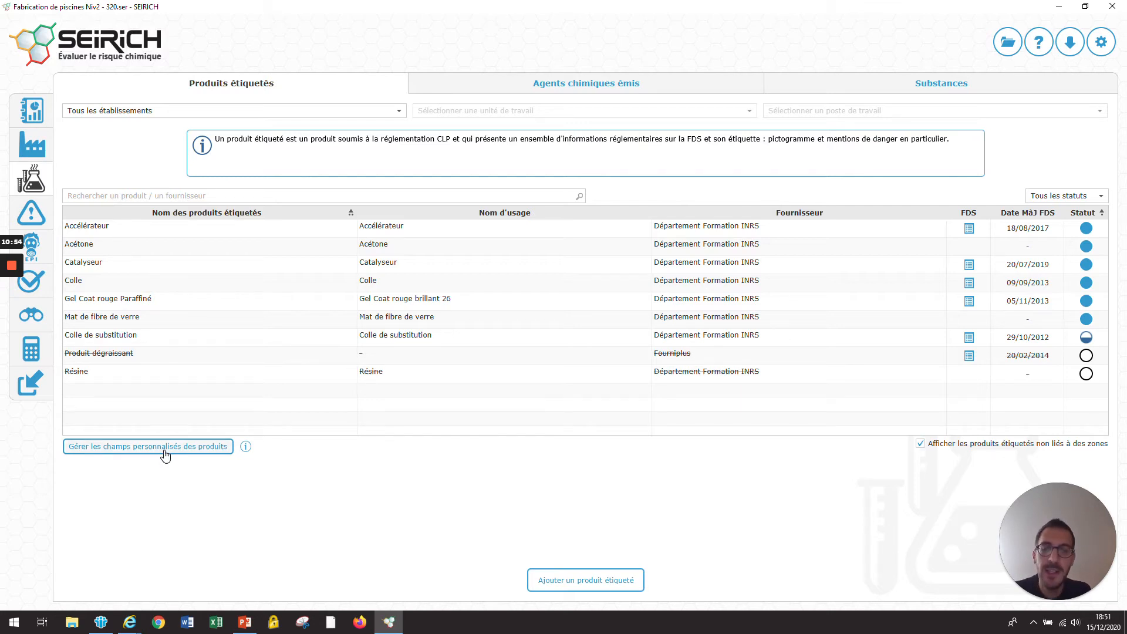
Try setting the Accélérateur product's end-of-presence date in the company to 18/12/2020 in its consumption details, and cancel the modification.
double_click(259, 235)
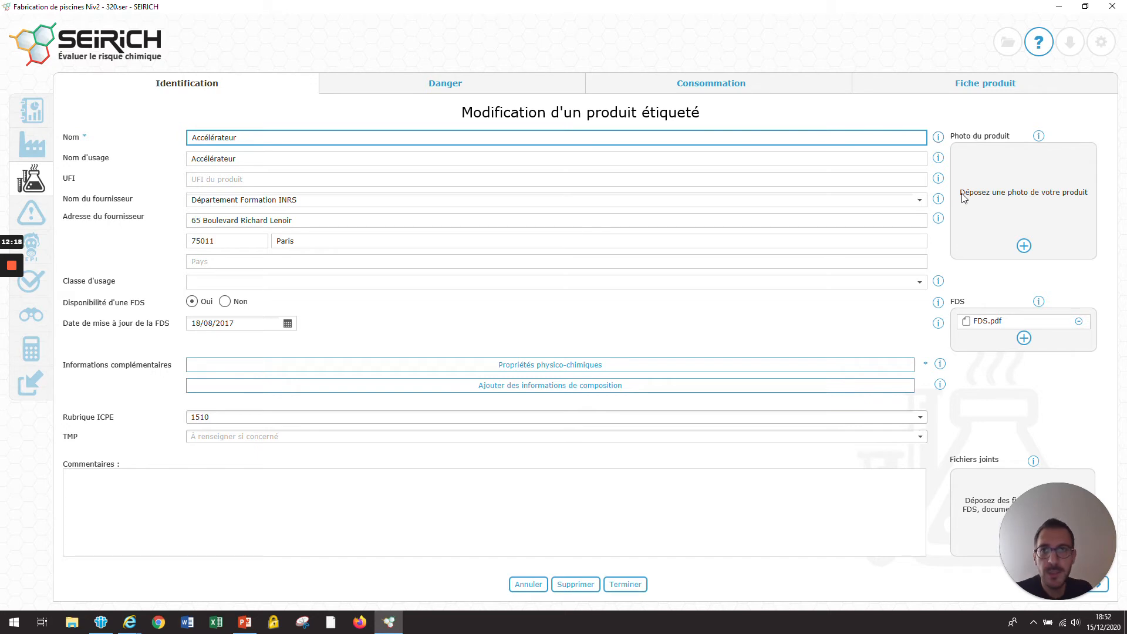
mouse_move(939, 182)
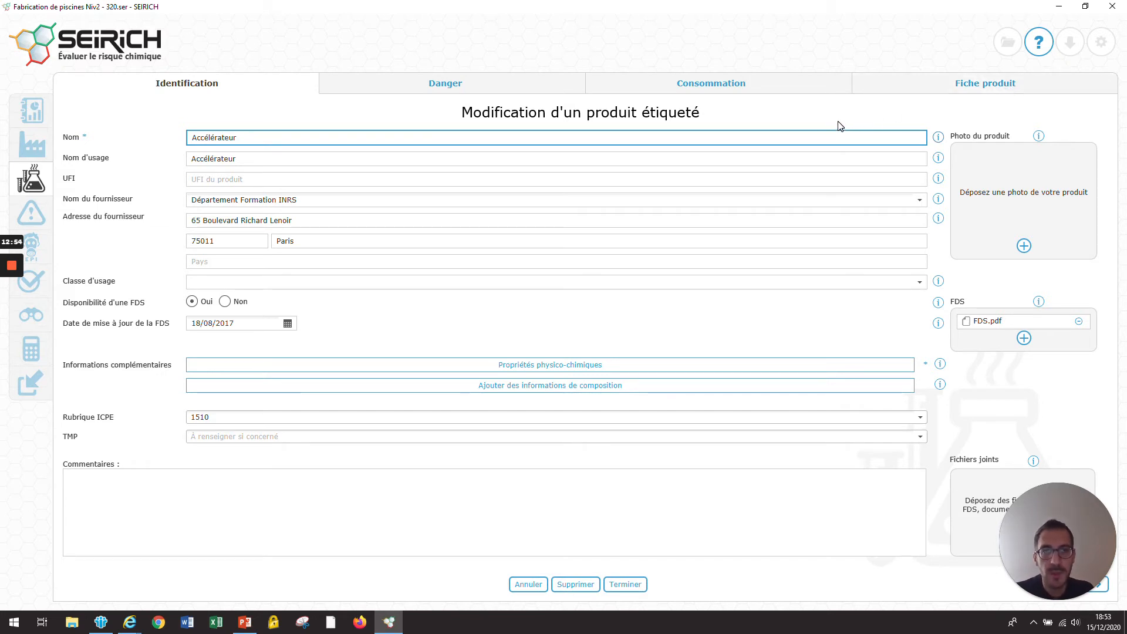
click(658, 94)
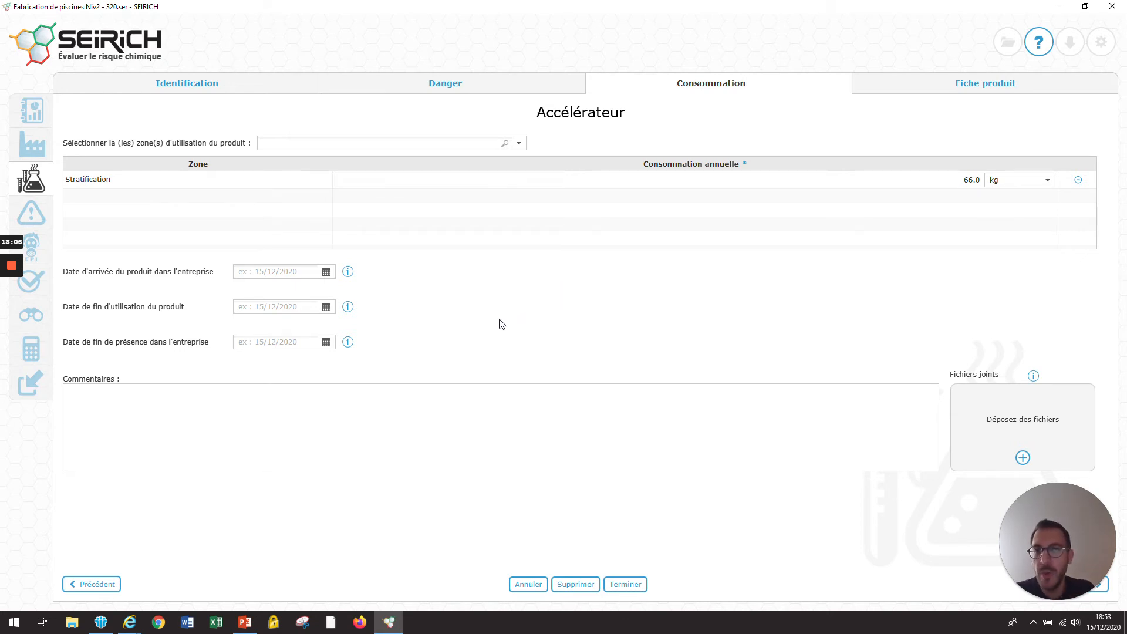
click(326, 343)
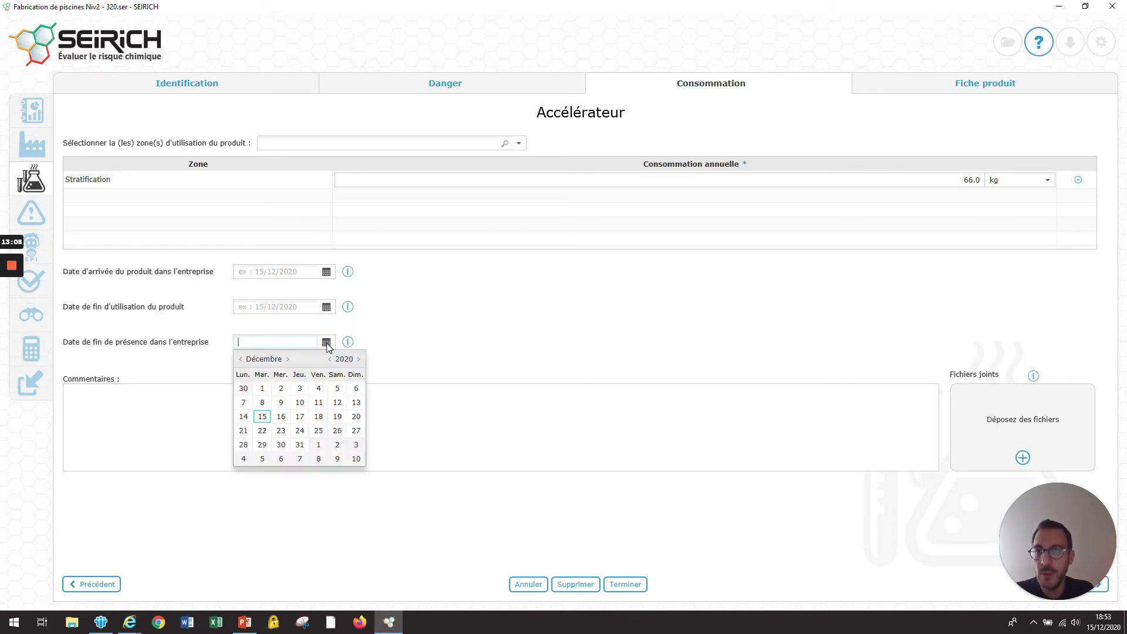
click(317, 418)
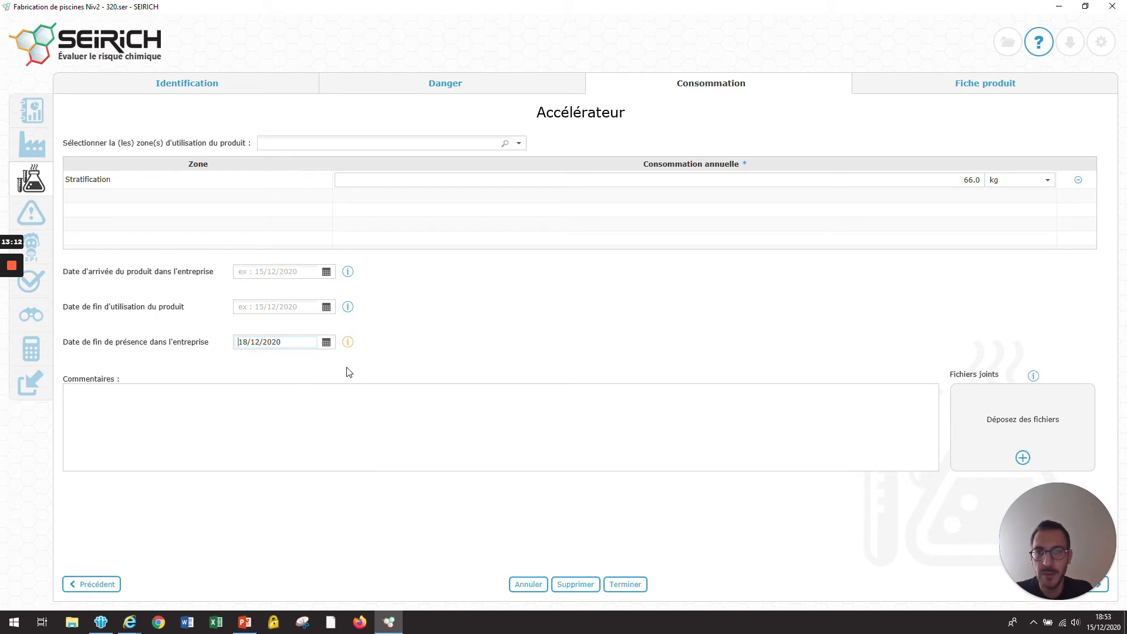
mouse_move(348, 347)
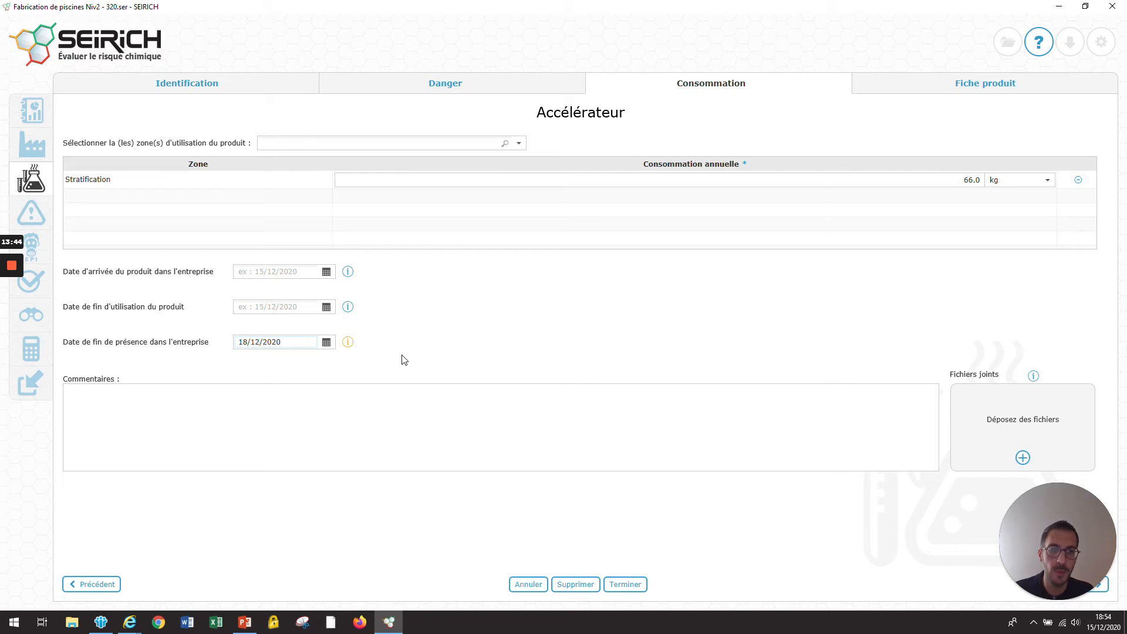
click(539, 583)
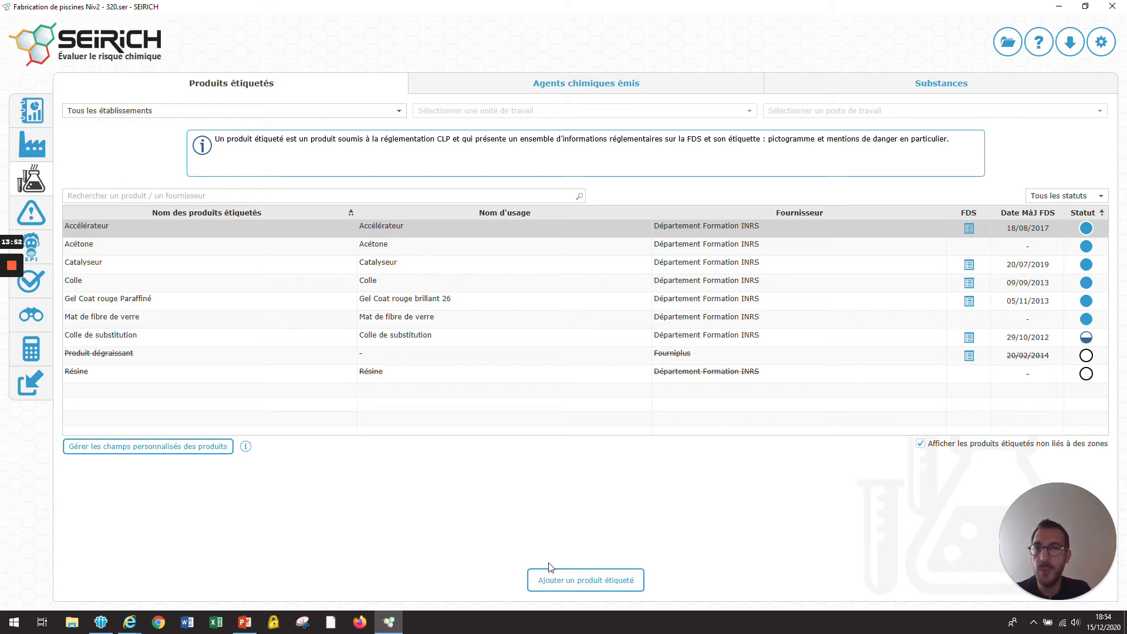
Start duplicating the Catalyseur labelled product and cancel at the copy confirmation.
click(265, 268)
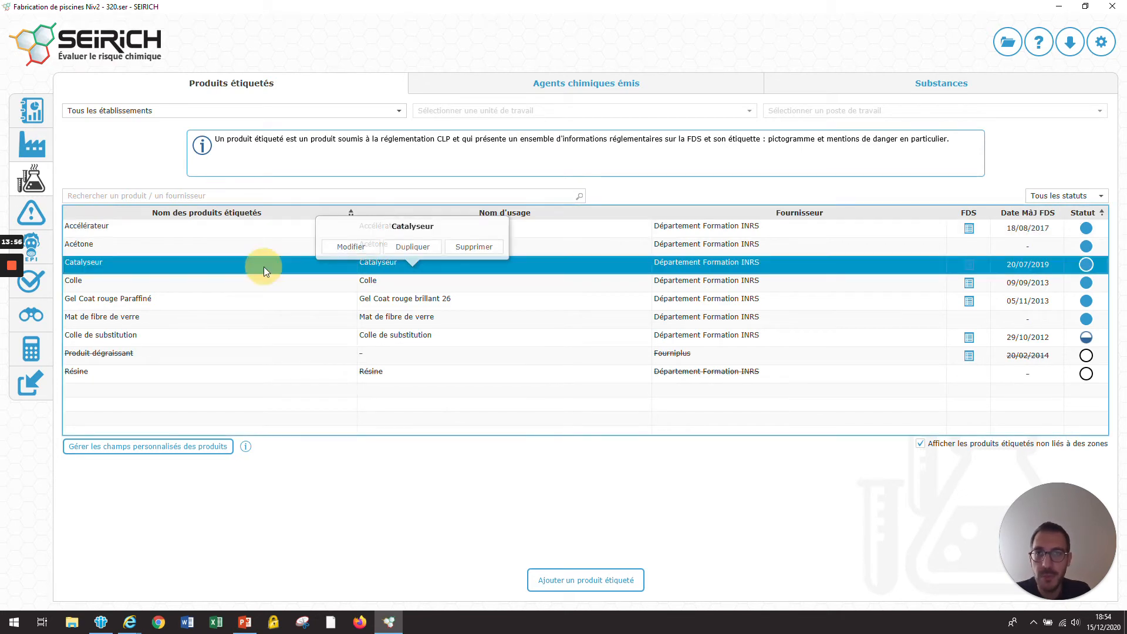
click(436, 257)
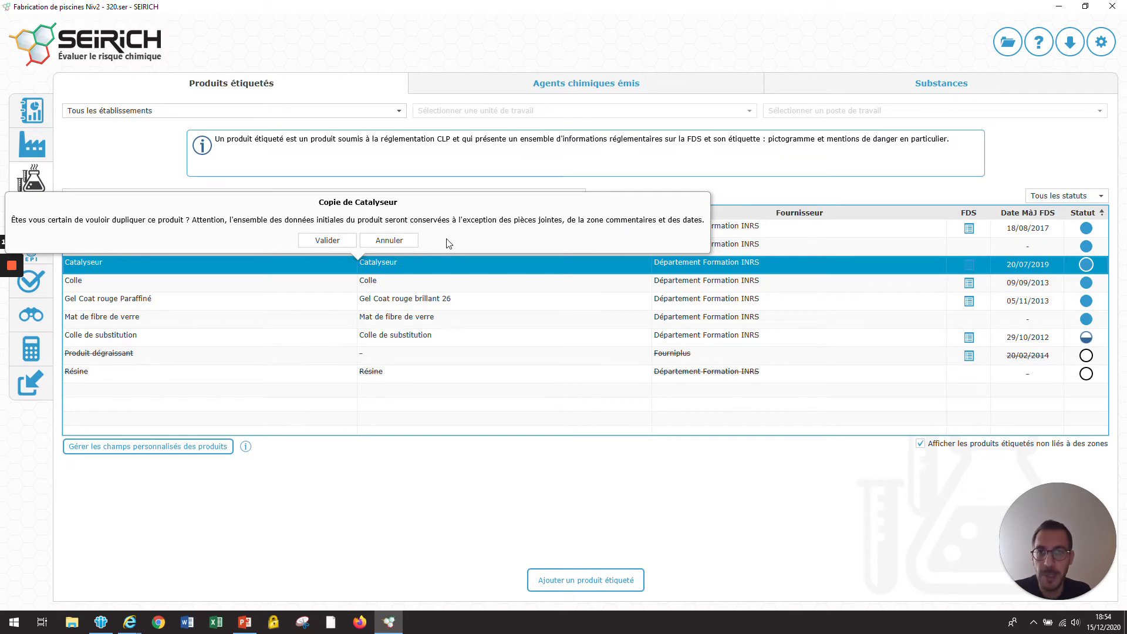
click(384, 241)
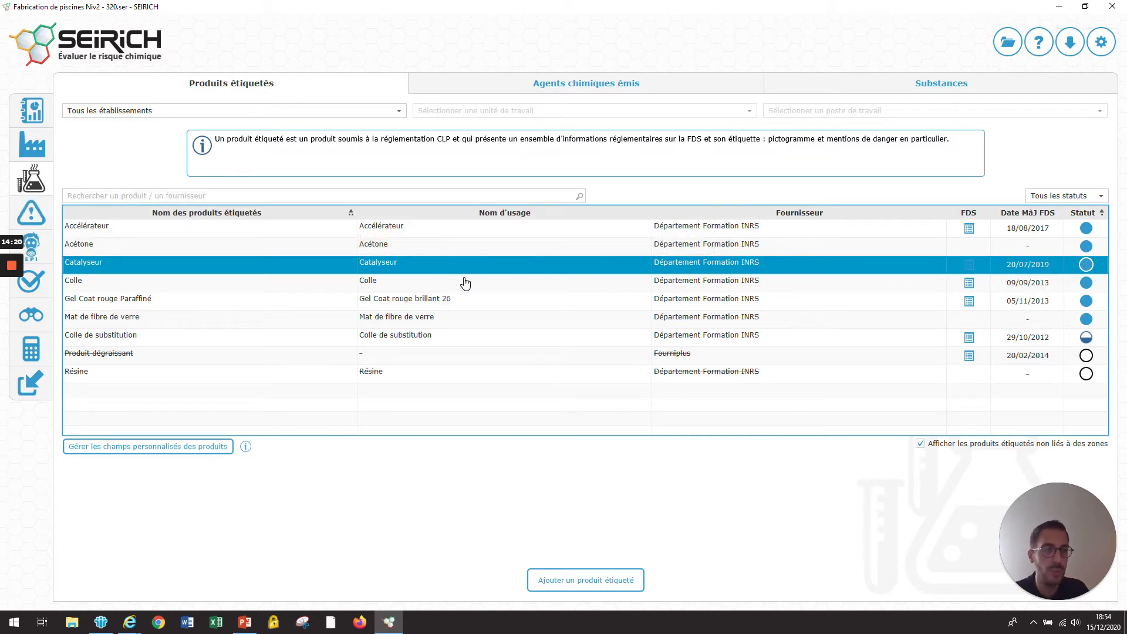
Export the Catalyseur product sheet as a PDF document named export on the desktop (Bureau).
double_click(387, 272)
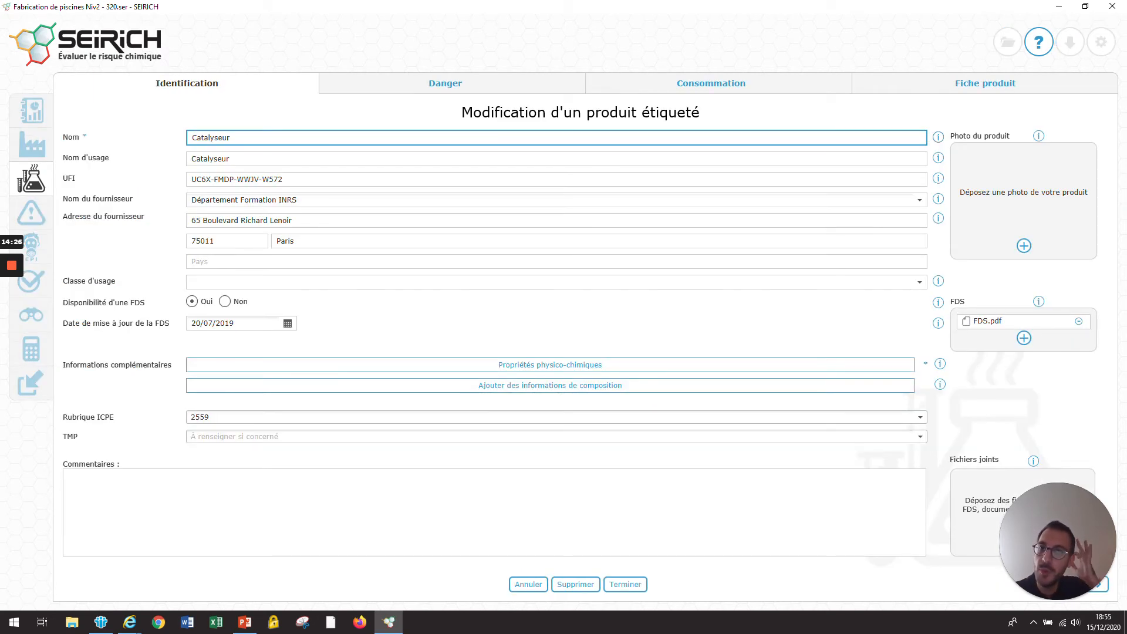
click(909, 89)
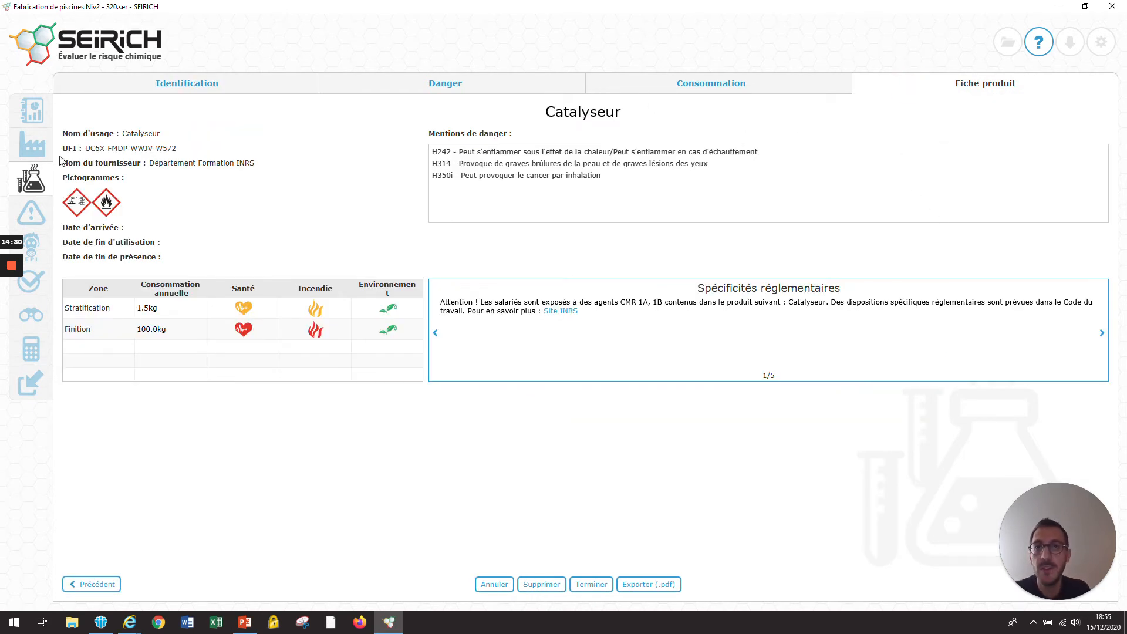
click(648, 583)
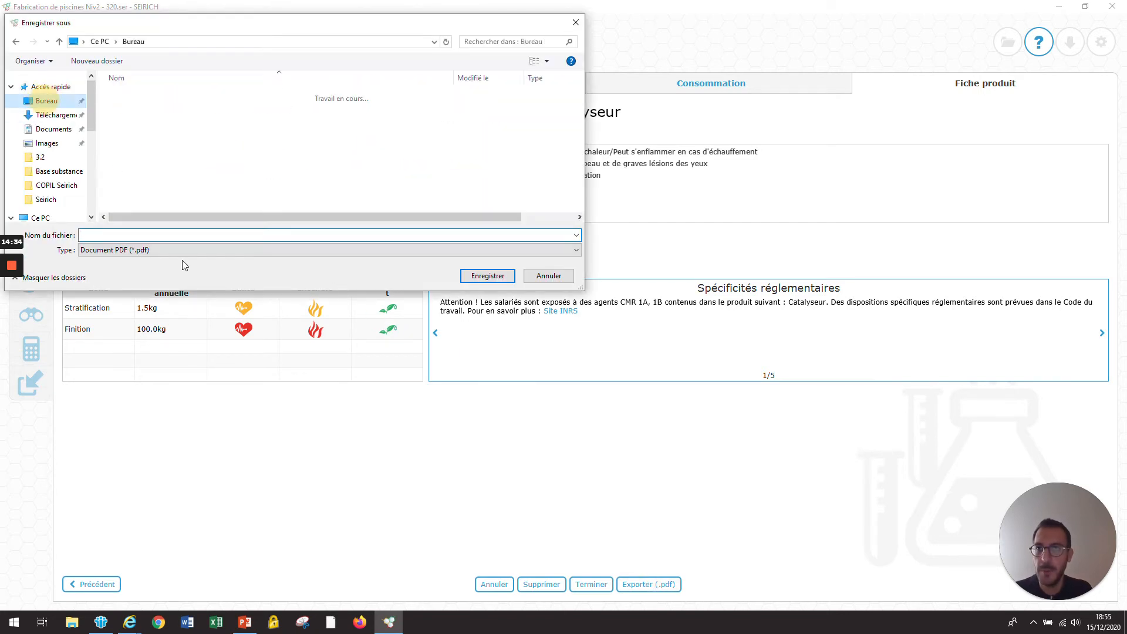
text(catalyseur)
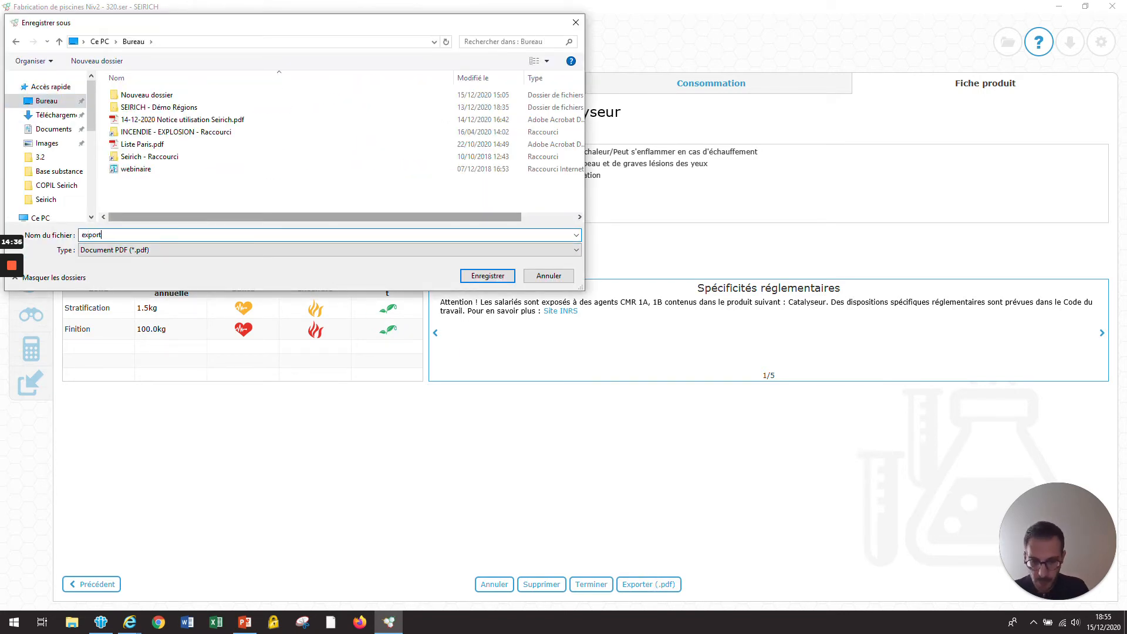
key(Return)
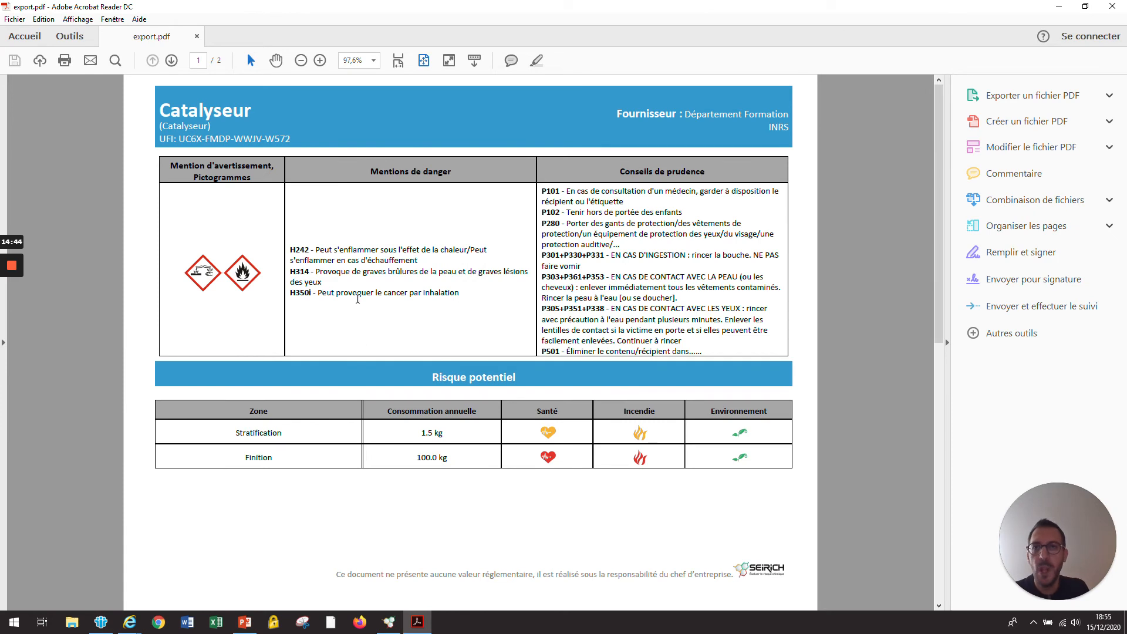
Examine the exported PDF's UFI, precautionary statements, potential risks, regulatory specifics and custom information, and return to the labelled products list.
drag(293, 138, 156, 139)
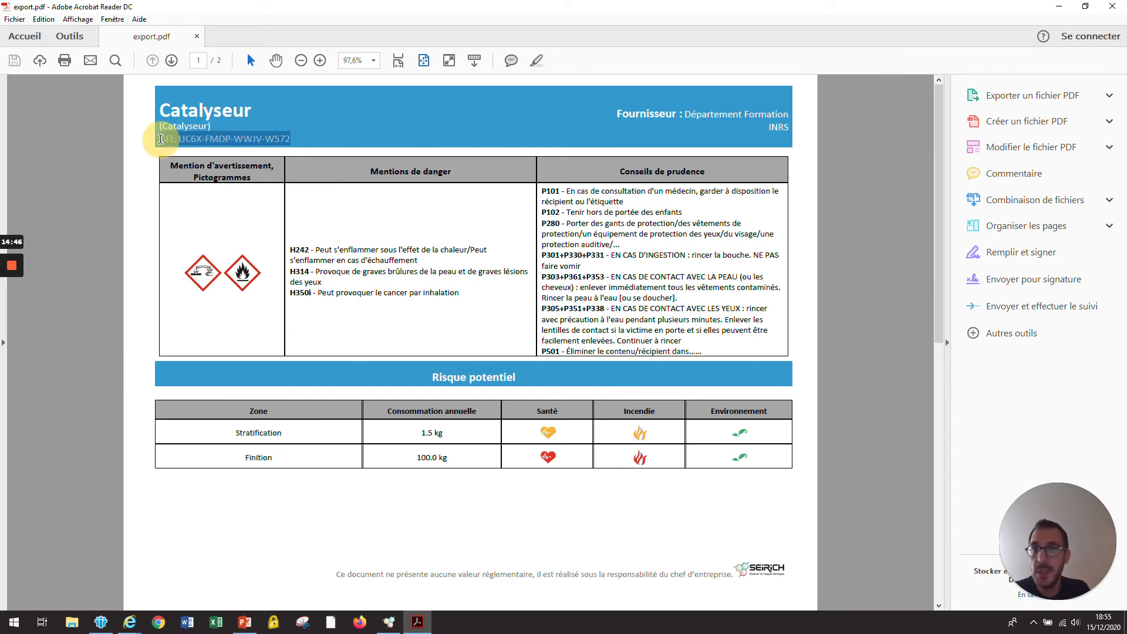
click(741, 224)
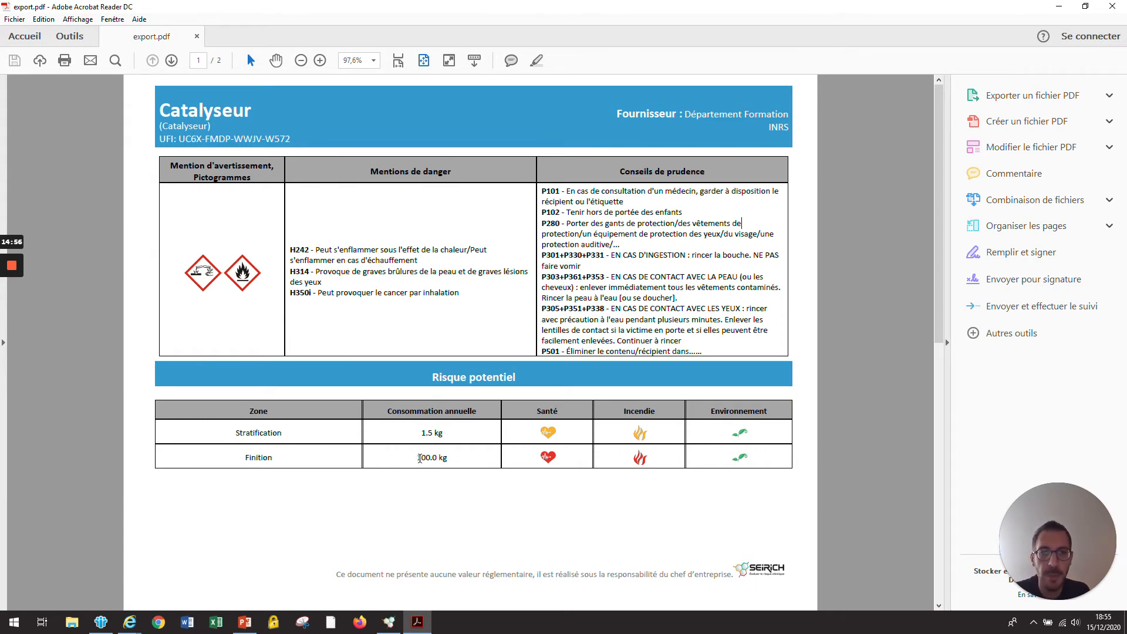
scroll(443, 470, down, 3)
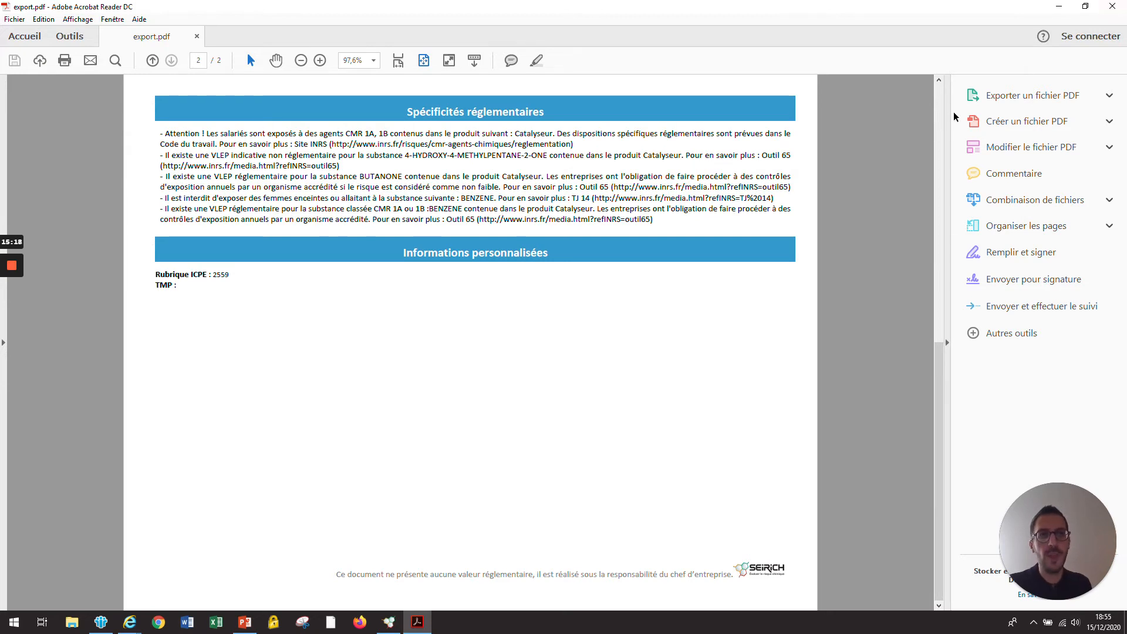
scroll(920, 169, up, 3)
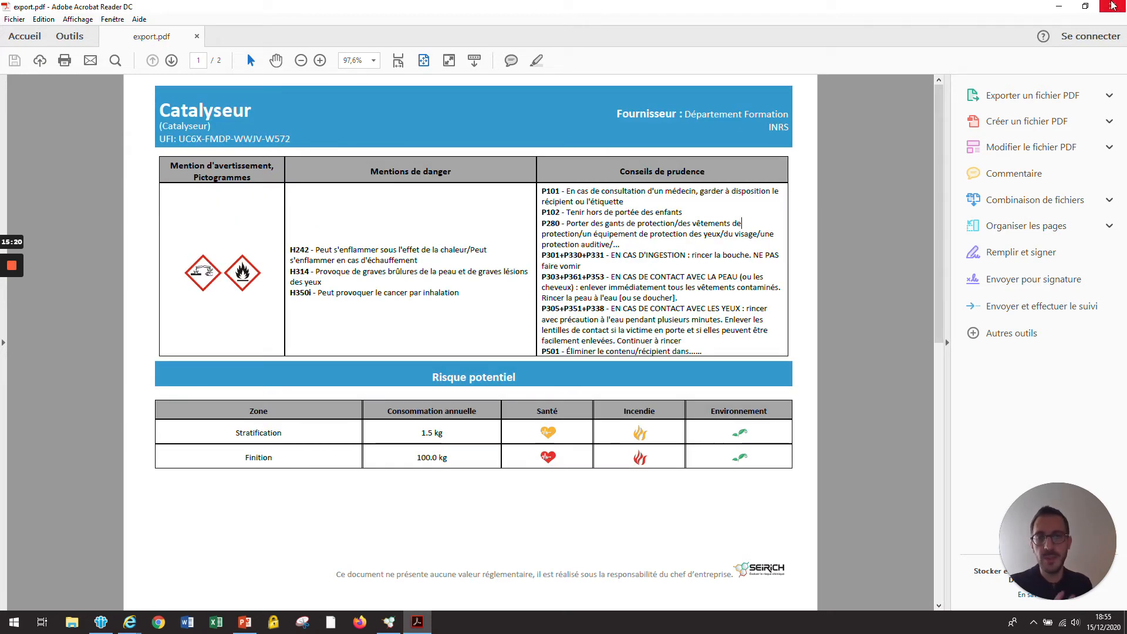
click(1112, 5)
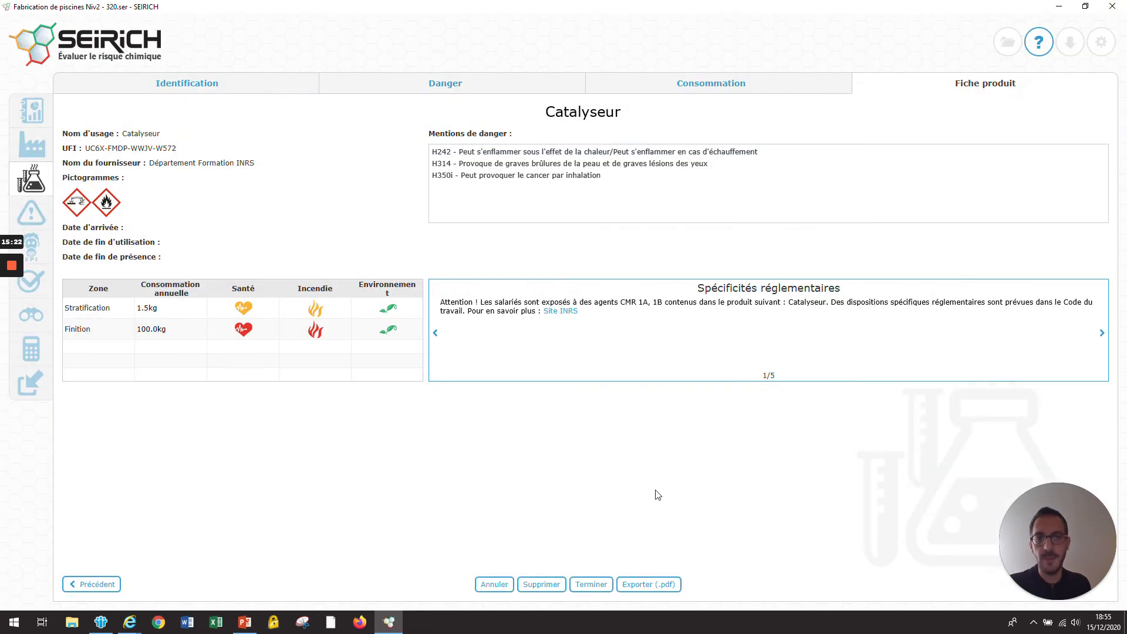
click(514, 586)
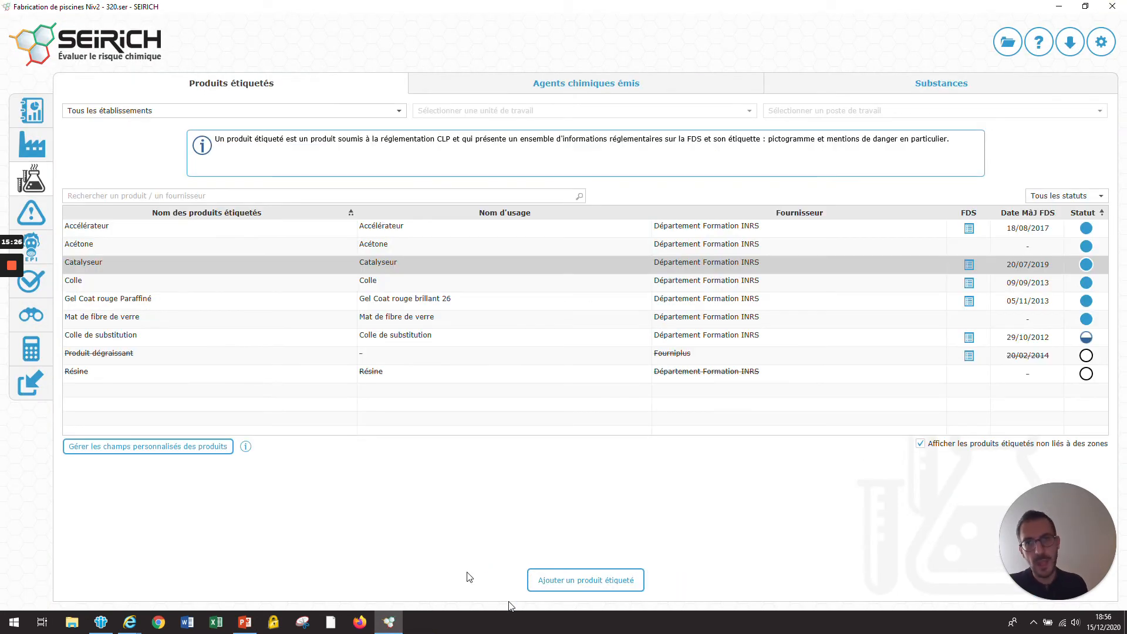
Try adding FORMALDEHYDE (CAS 50-00-0) to the Catalyseur product's composition, and cancel all entries back to the product list.
double_click(251, 269)
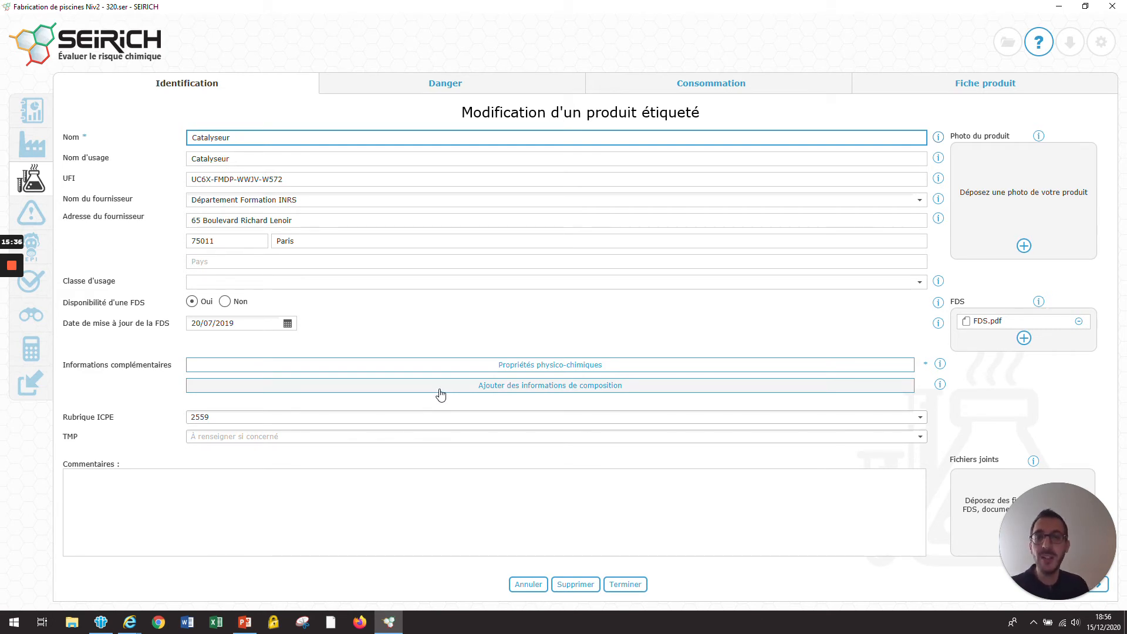
click(543, 389)
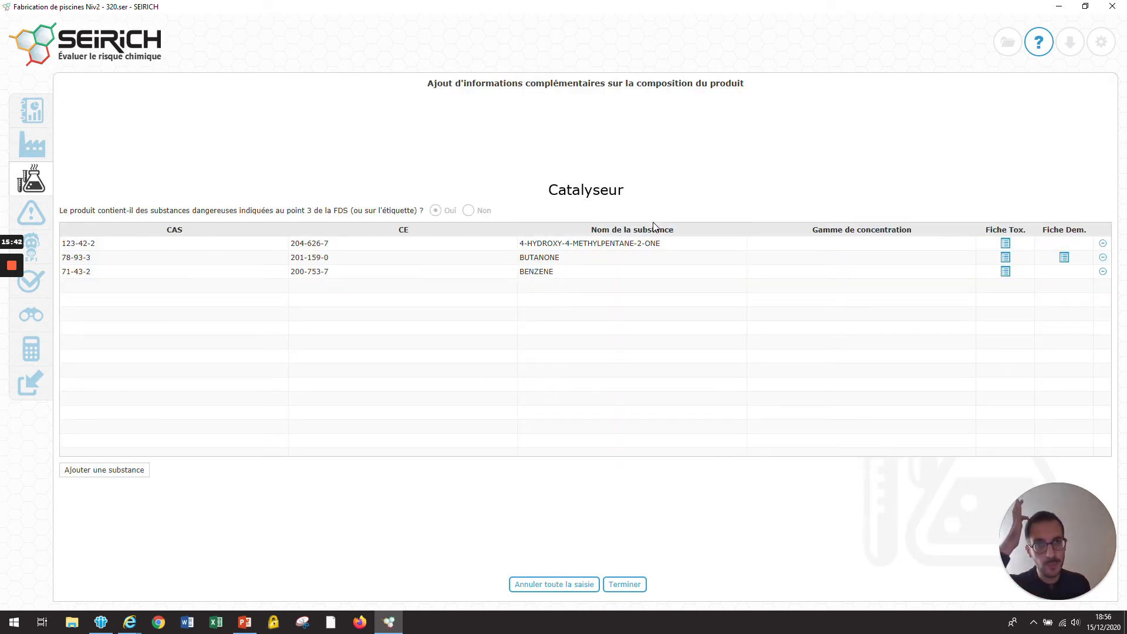
click(93, 473)
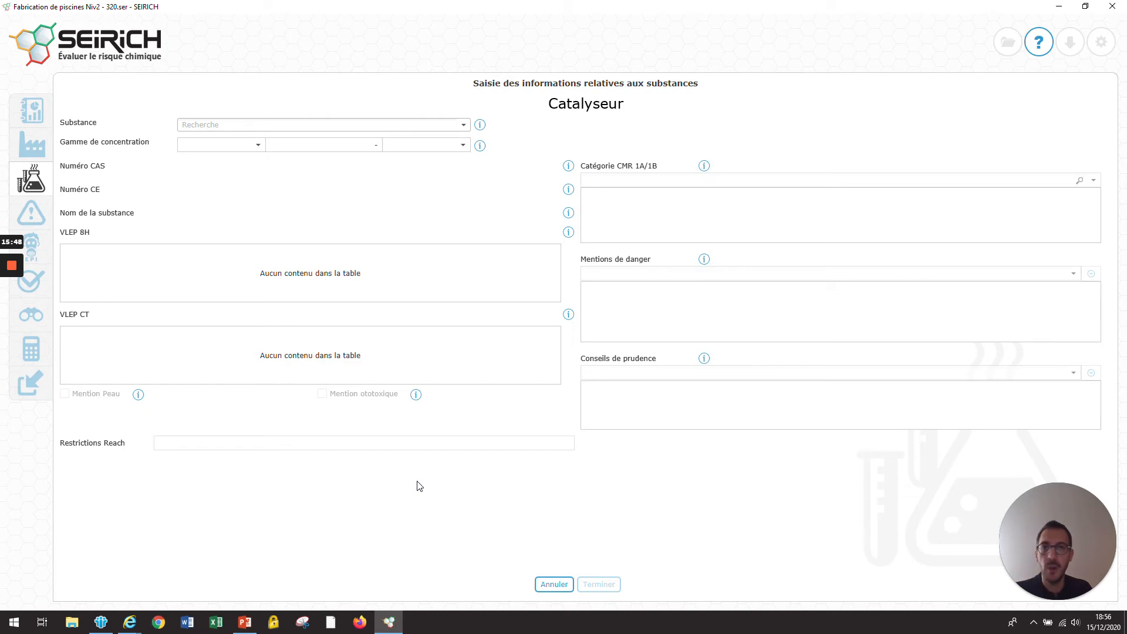
click(433, 125)
text(50-00)
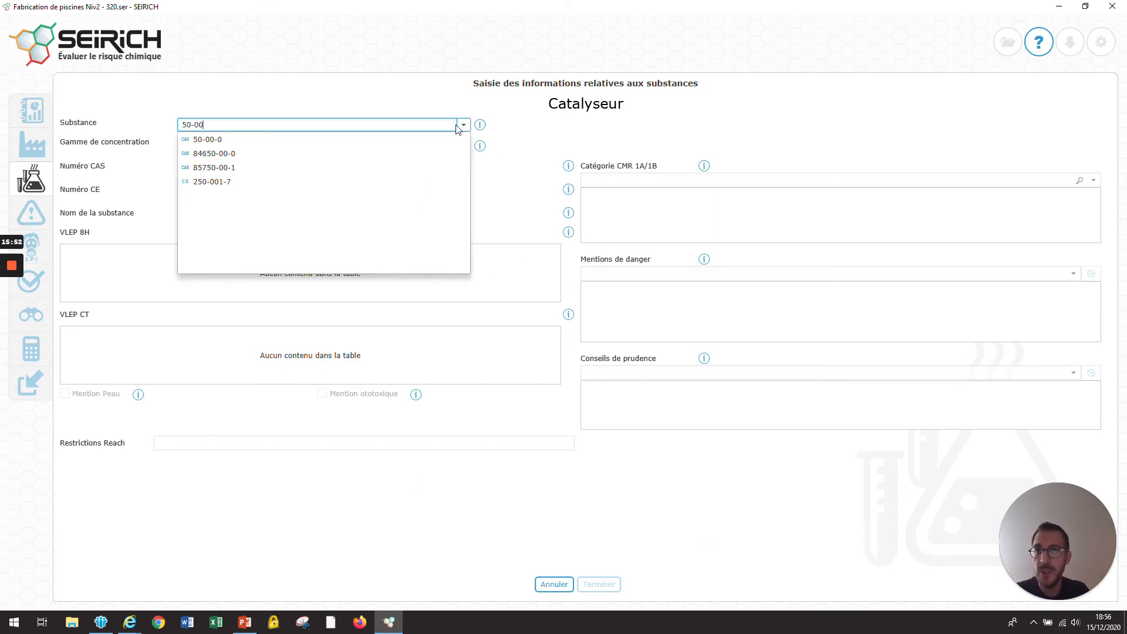
click(419, 141)
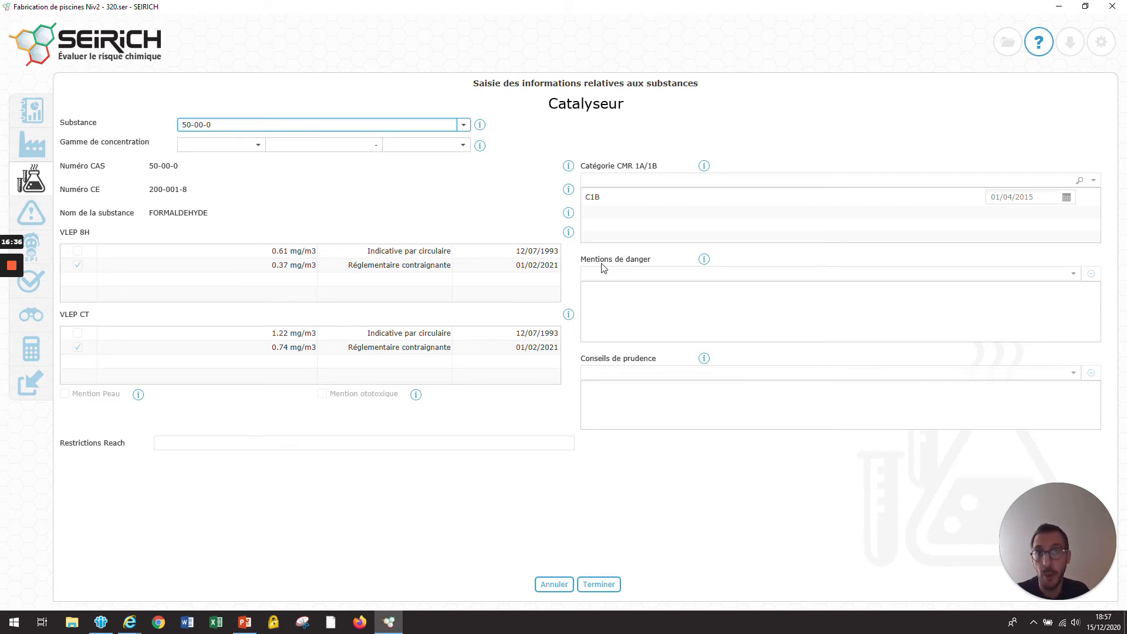
click(555, 584)
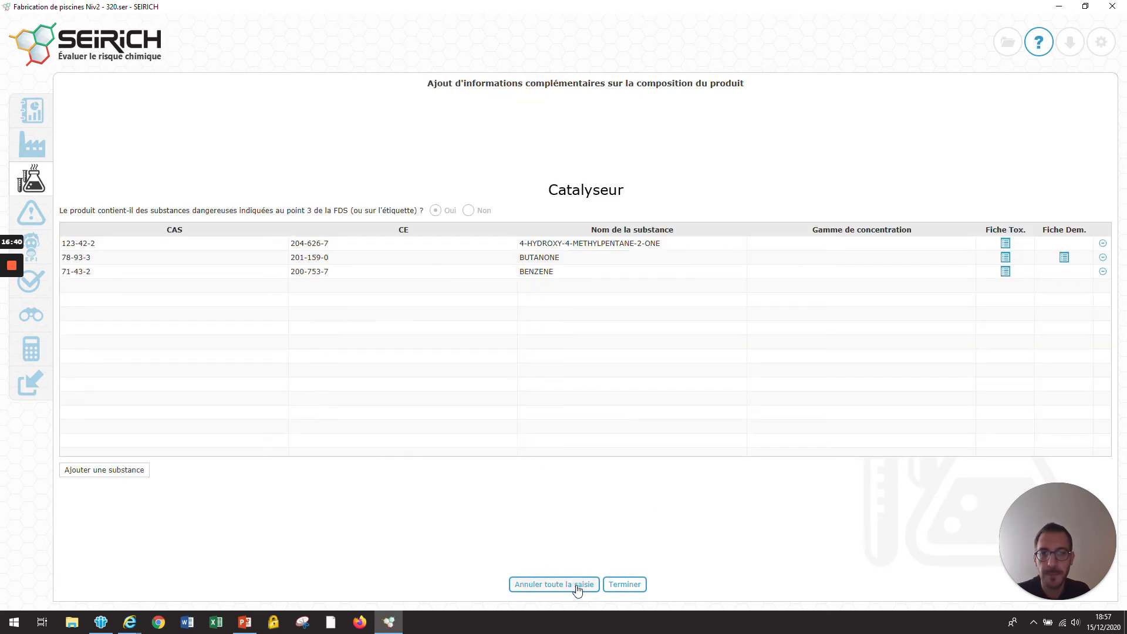
click(576, 586)
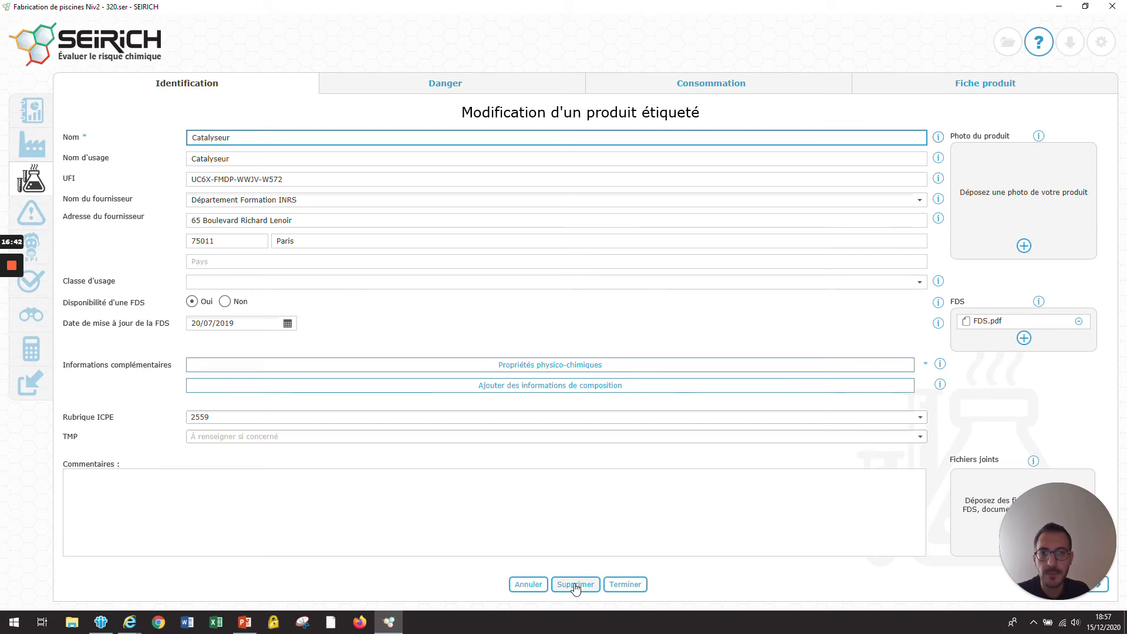
click(528, 584)
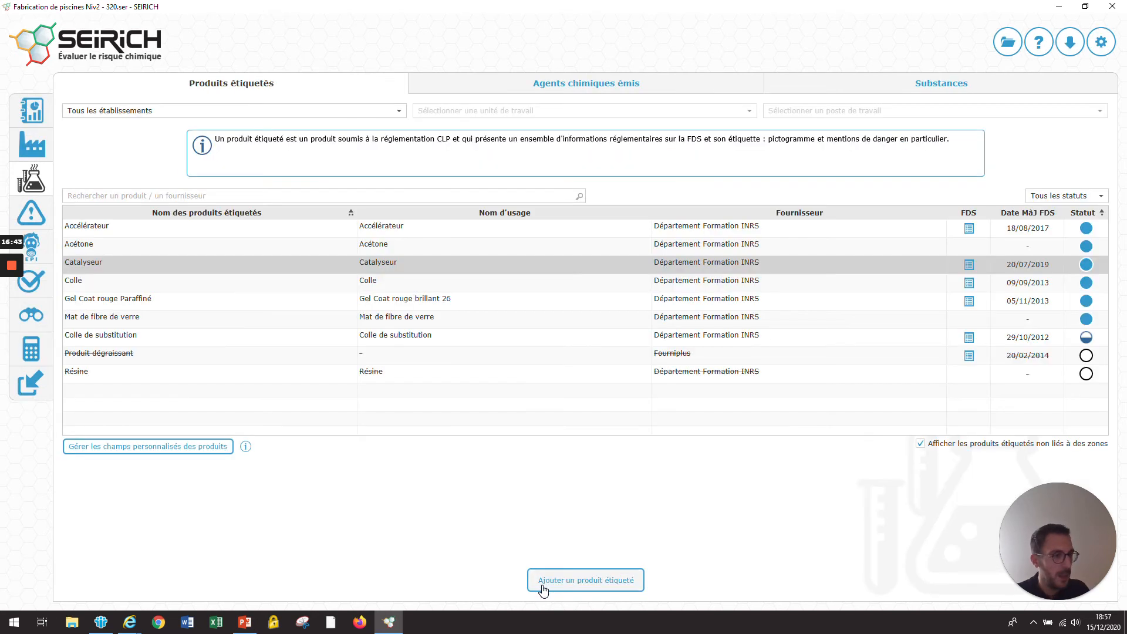
Hide the closed zones in the zone management tree and show them again to compare.
click(32, 146)
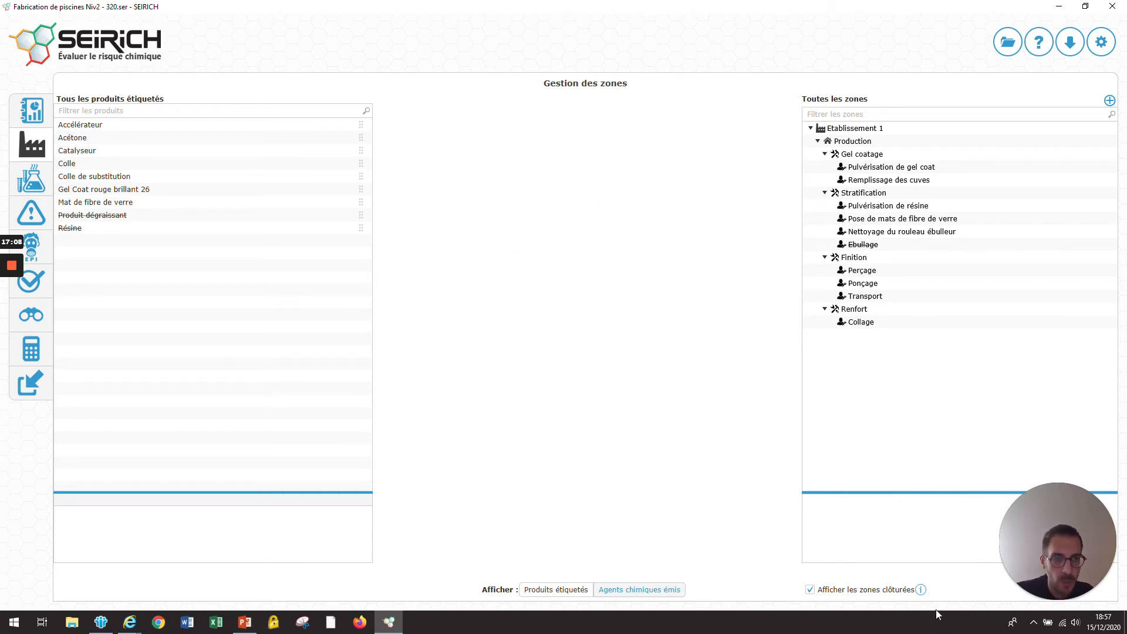
click(851, 591)
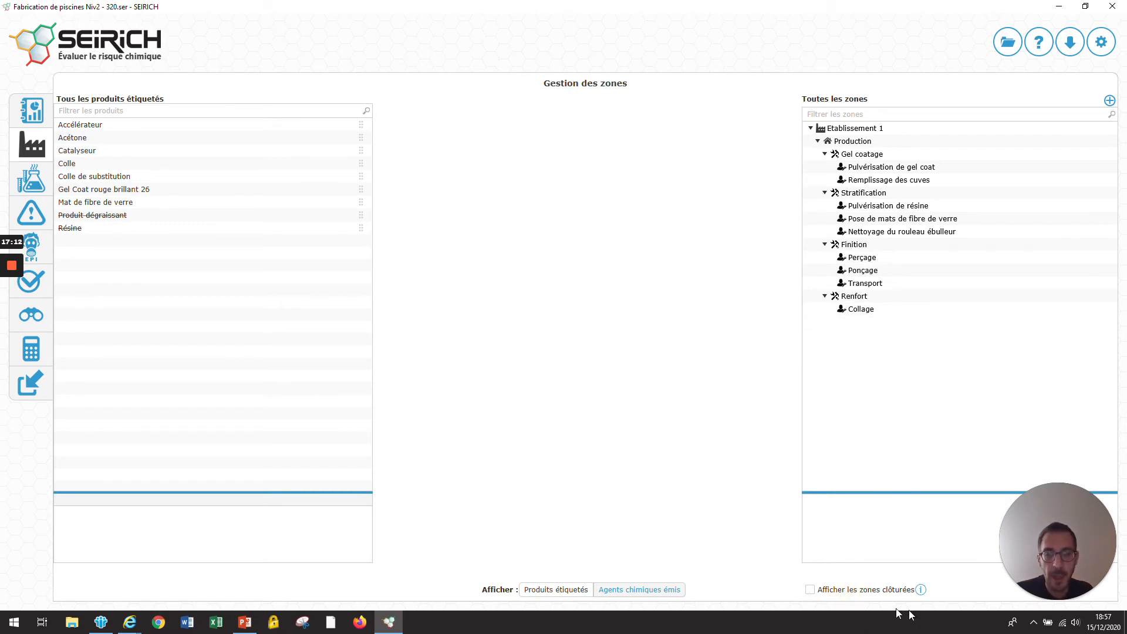
click(876, 592)
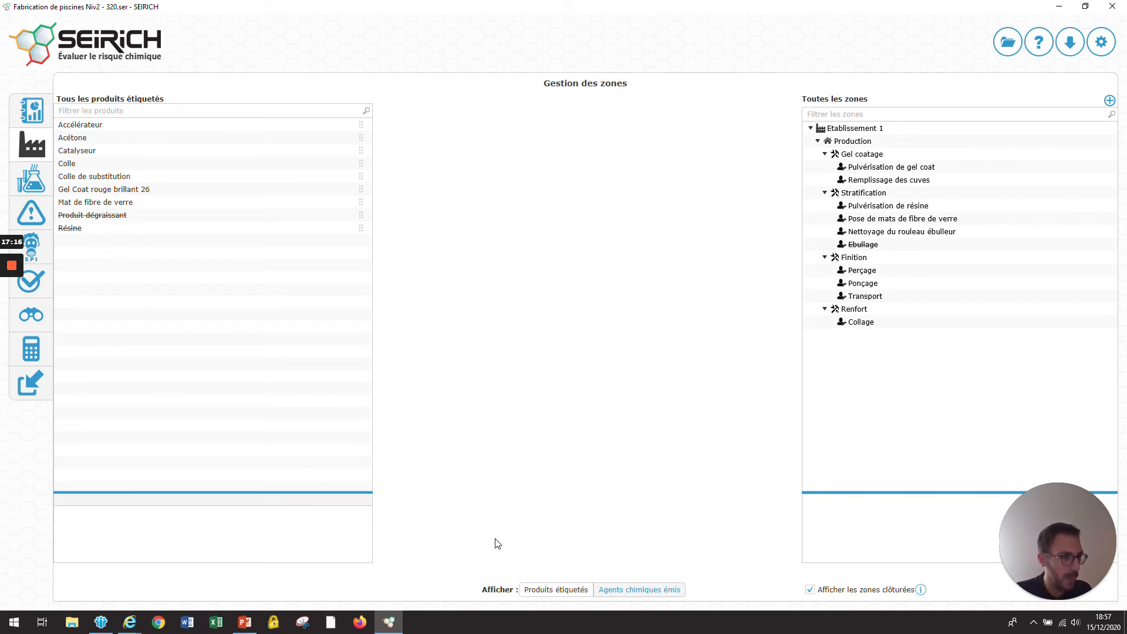
In the residual risk assessment, select the Finition workstation and its Perçage task, and view the products and emitted chemical agents offered for it.
click(42, 219)
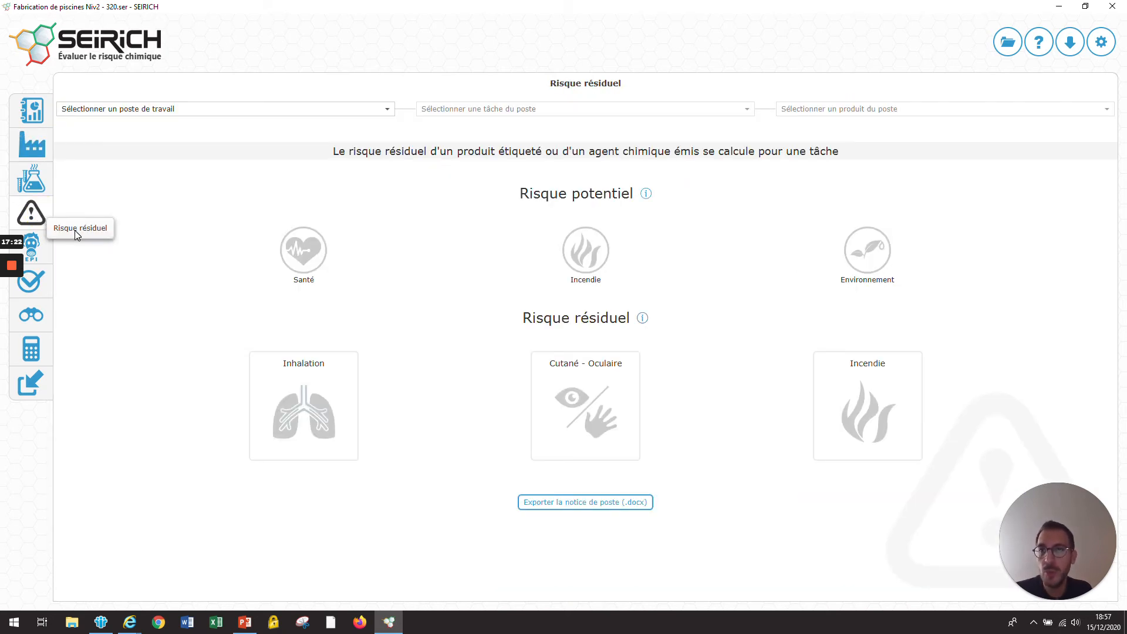
click(348, 108)
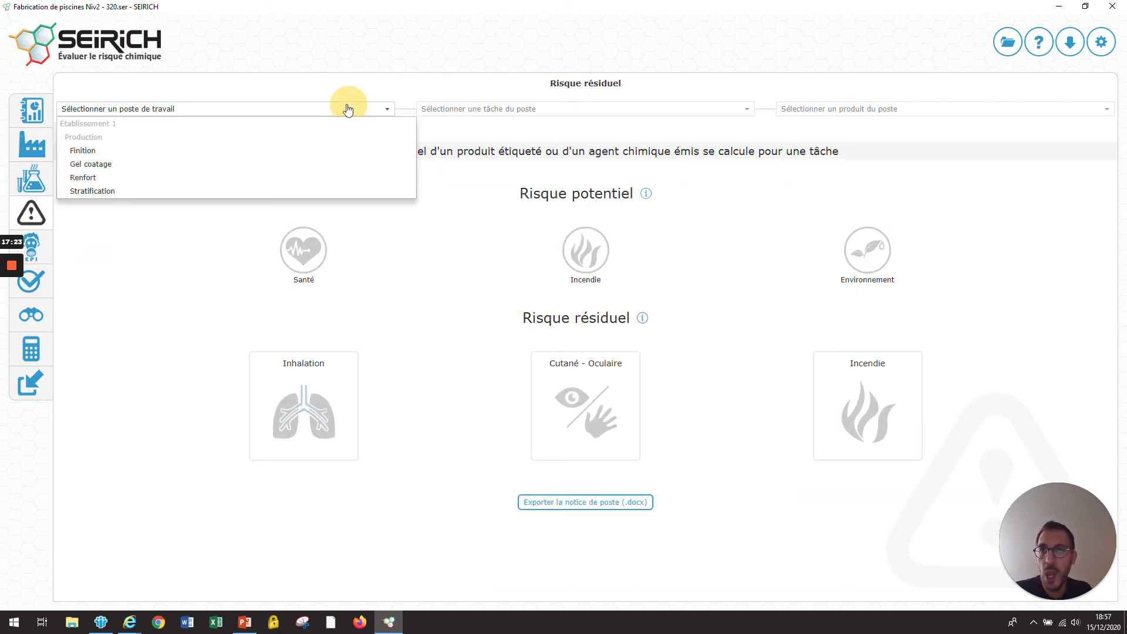
click(317, 149)
click(498, 109)
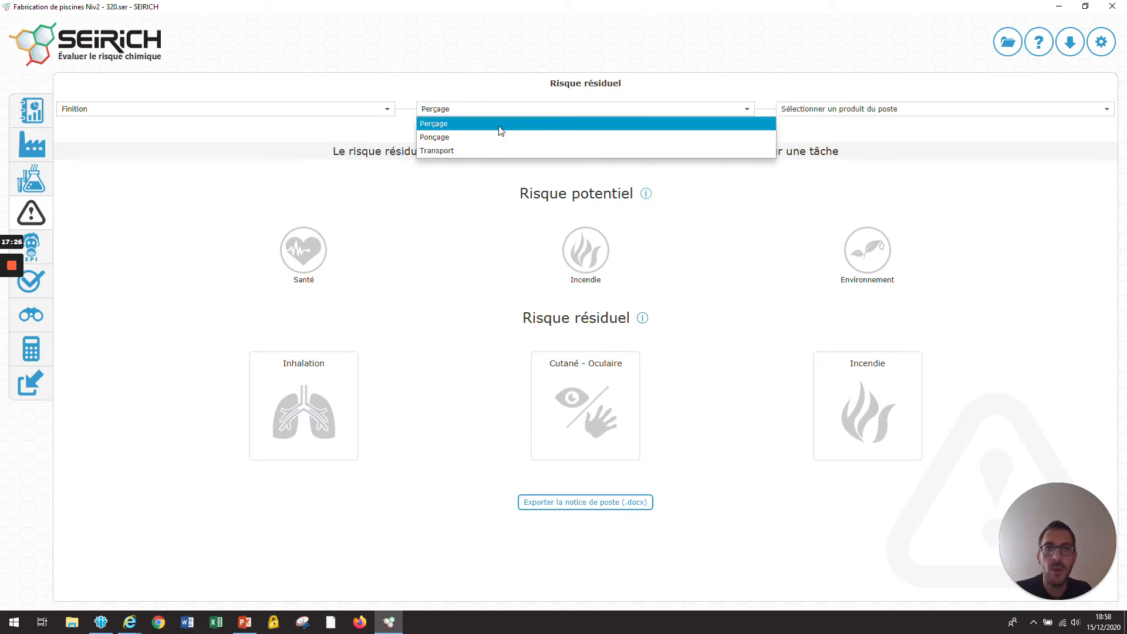
click(499, 125)
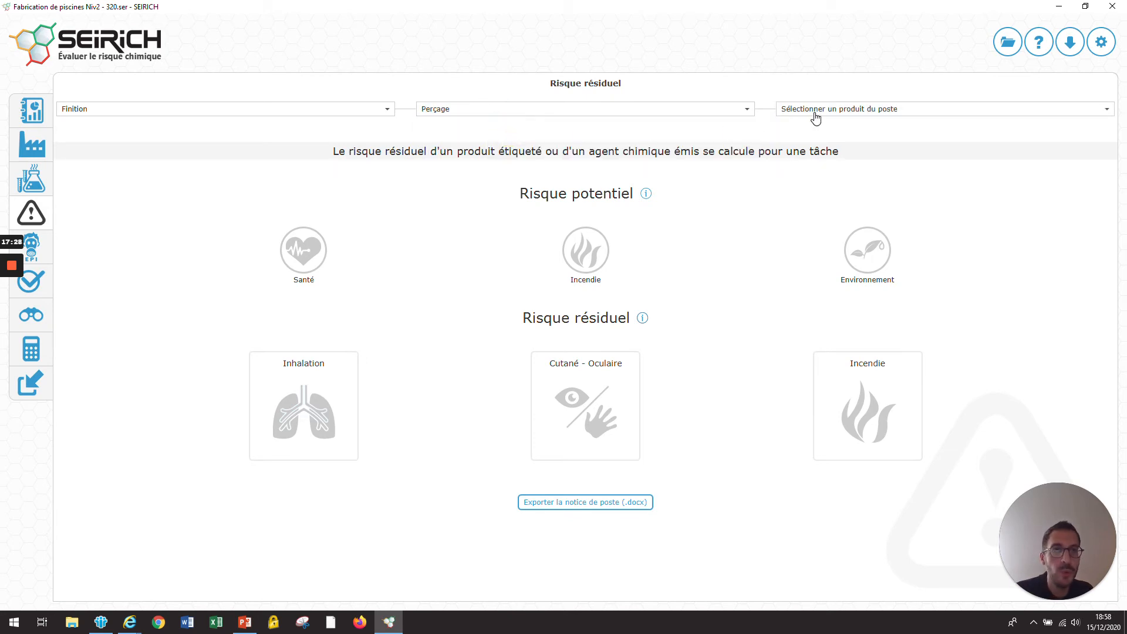
click(814, 112)
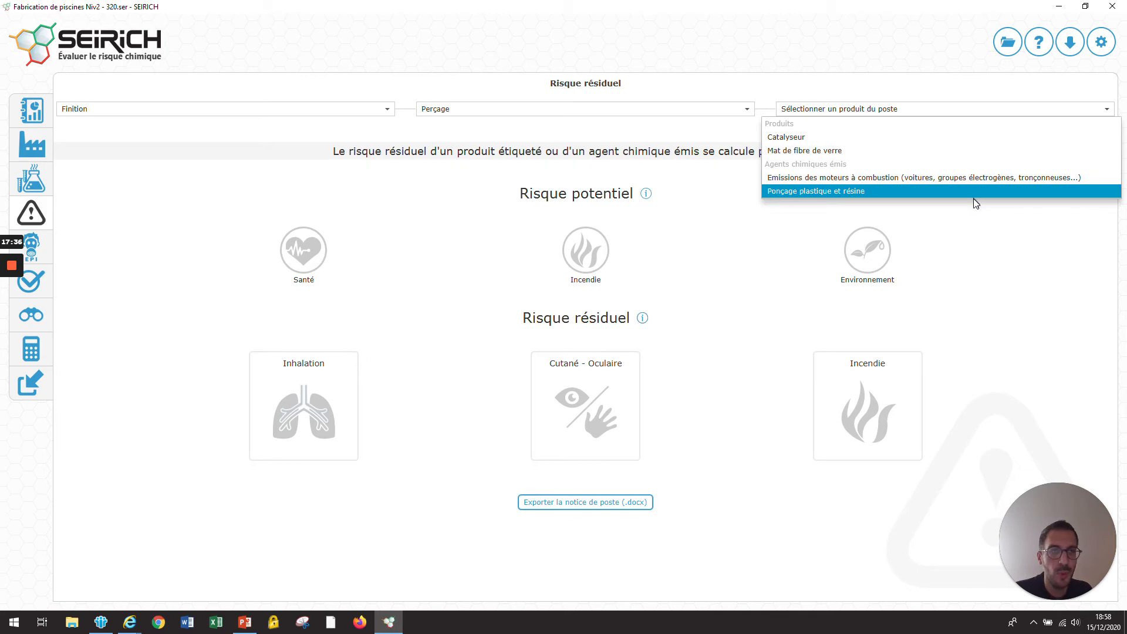
click(963, 230)
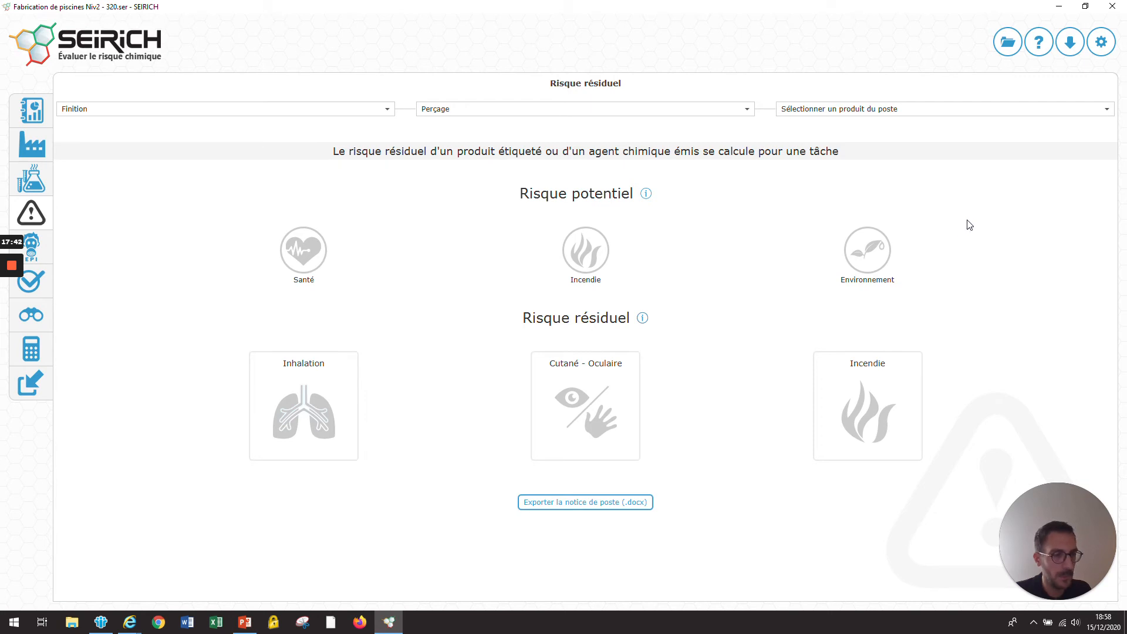
From the action plan's Mesurage category, export the substances and emitted chemical agents with VLEP to an Excel file named export on the desktop (Bureau).
click(36, 286)
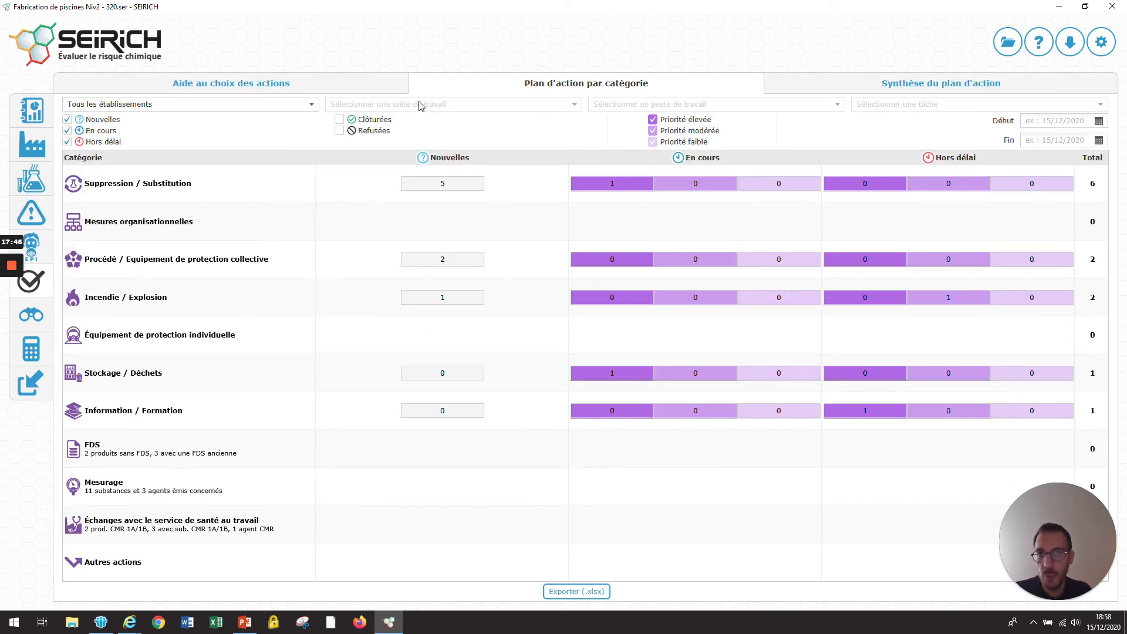
click(188, 490)
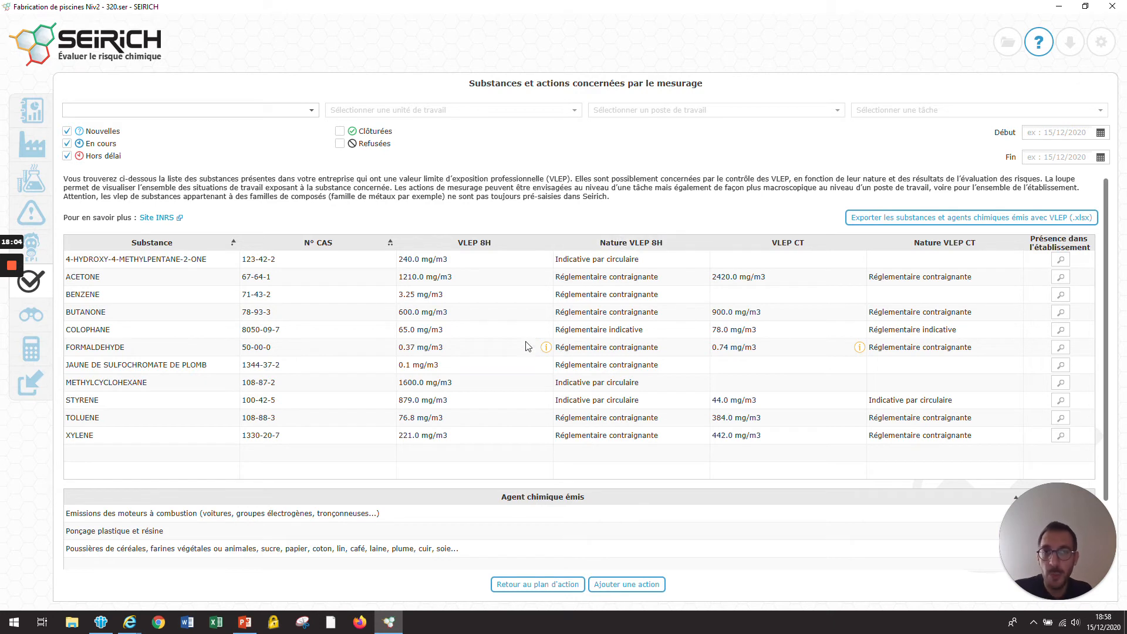
mouse_move(546, 351)
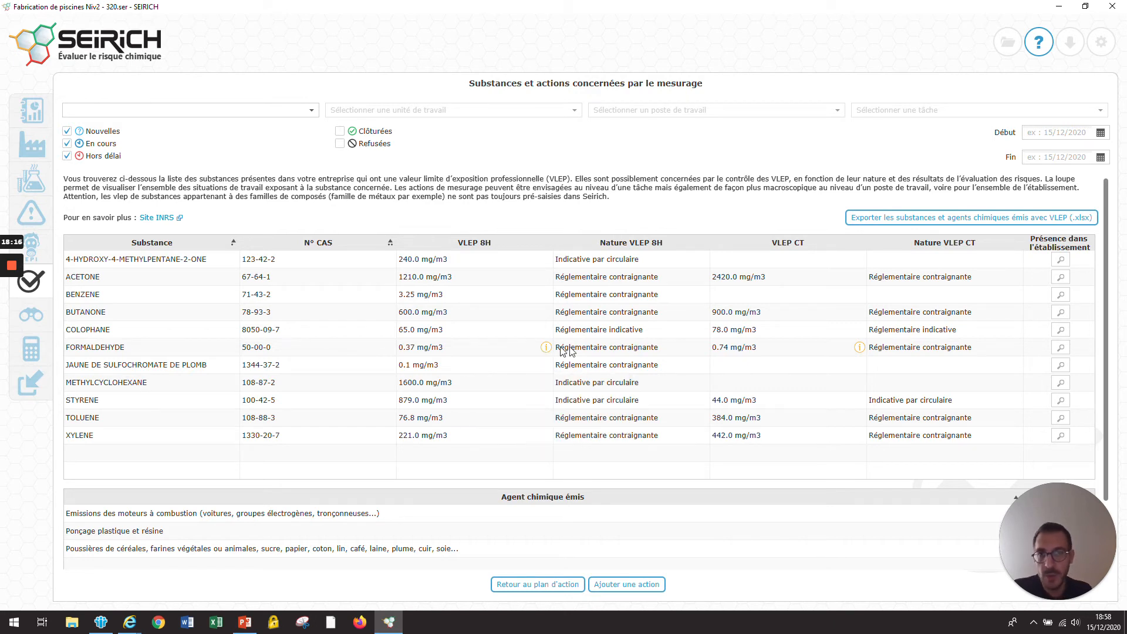
click(999, 219)
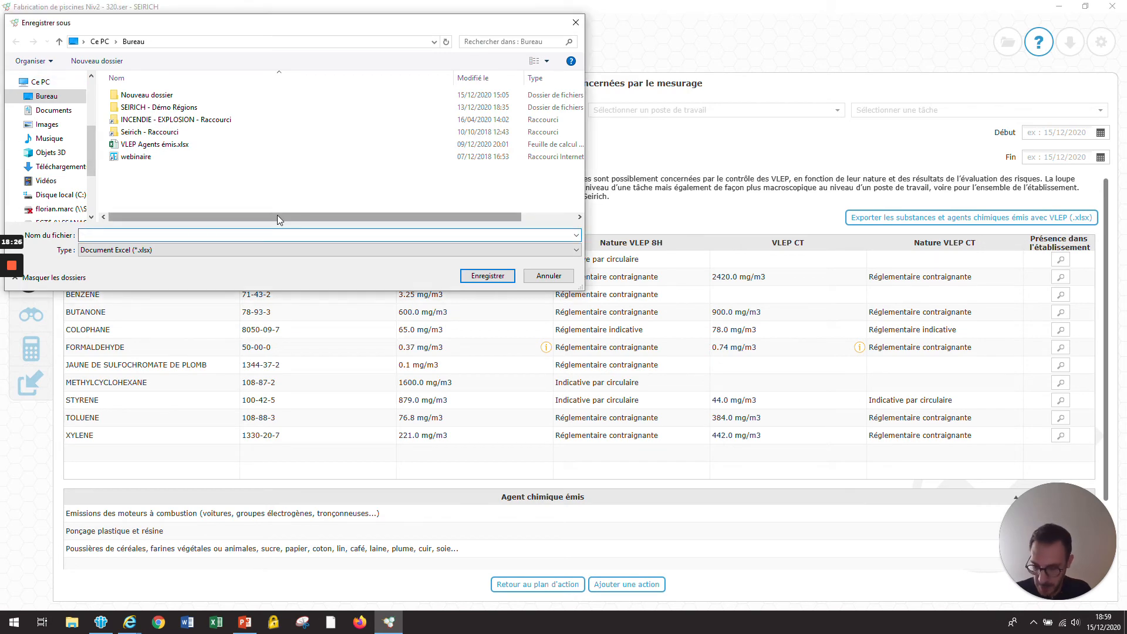
text(export)
key(Return)
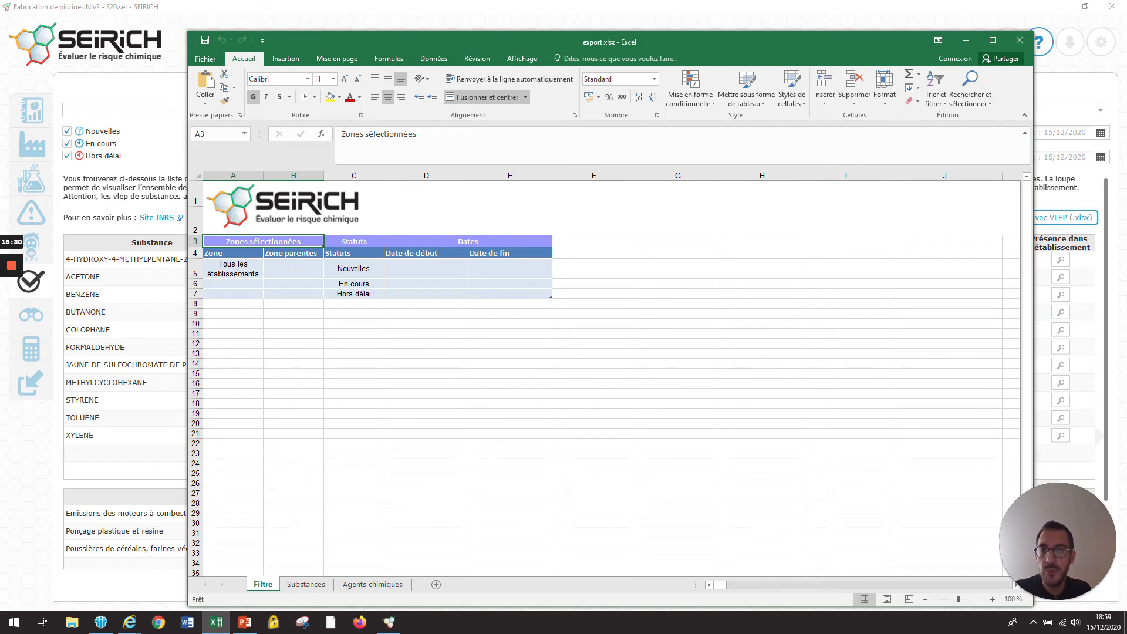
Review the Substances and Agents chimiques sheets of the exported workbook, close it, and return to the action plan by category.
click(305, 583)
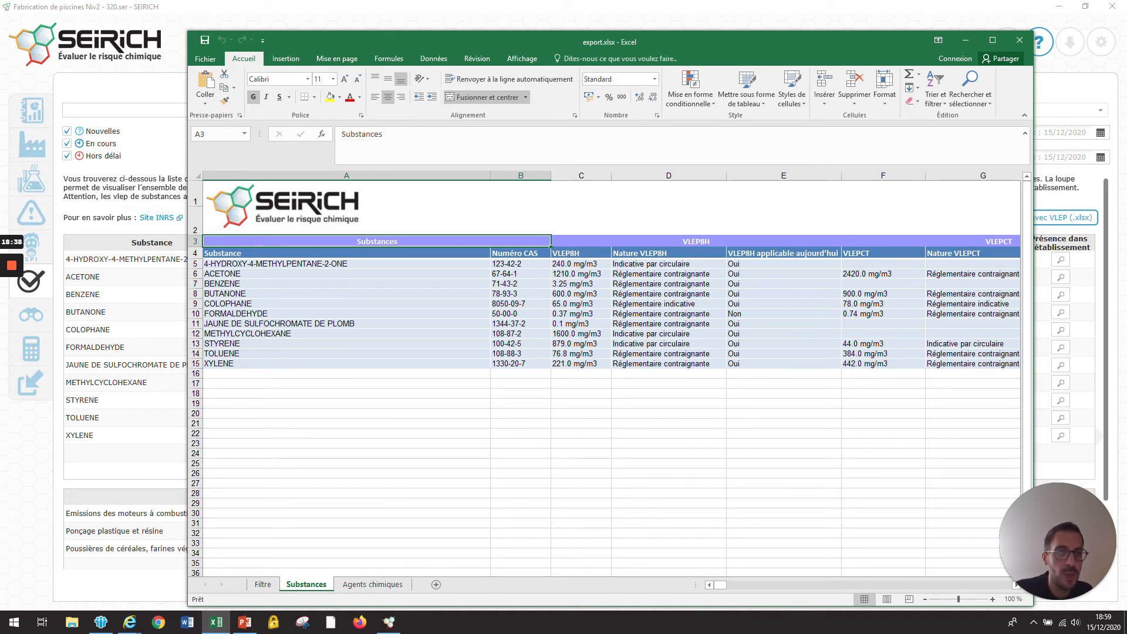
click(370, 584)
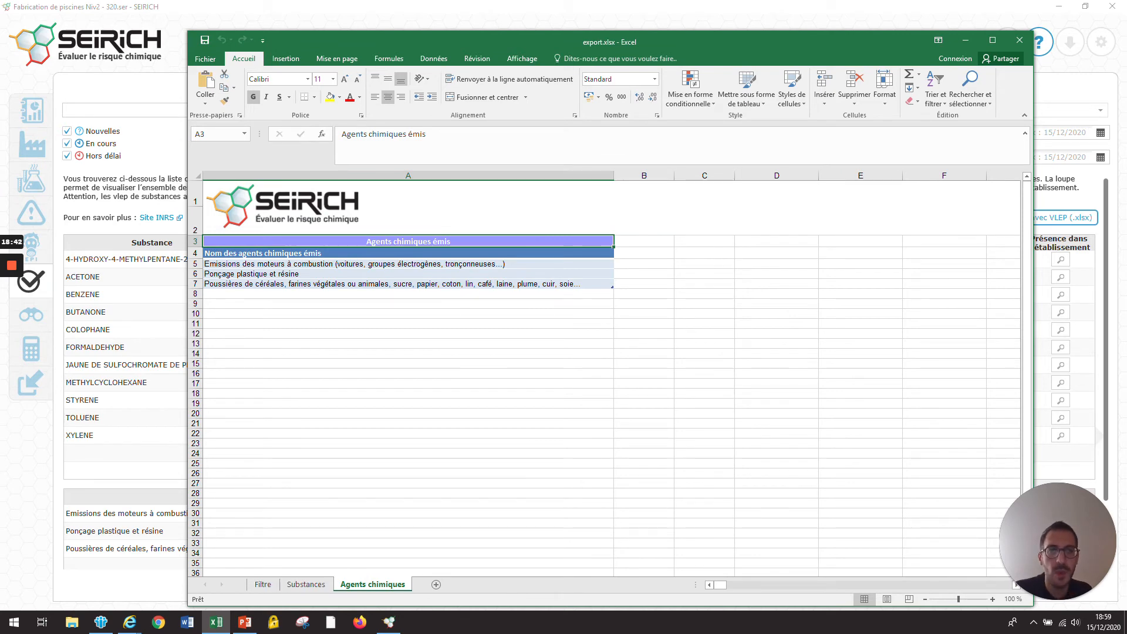
click(1018, 41)
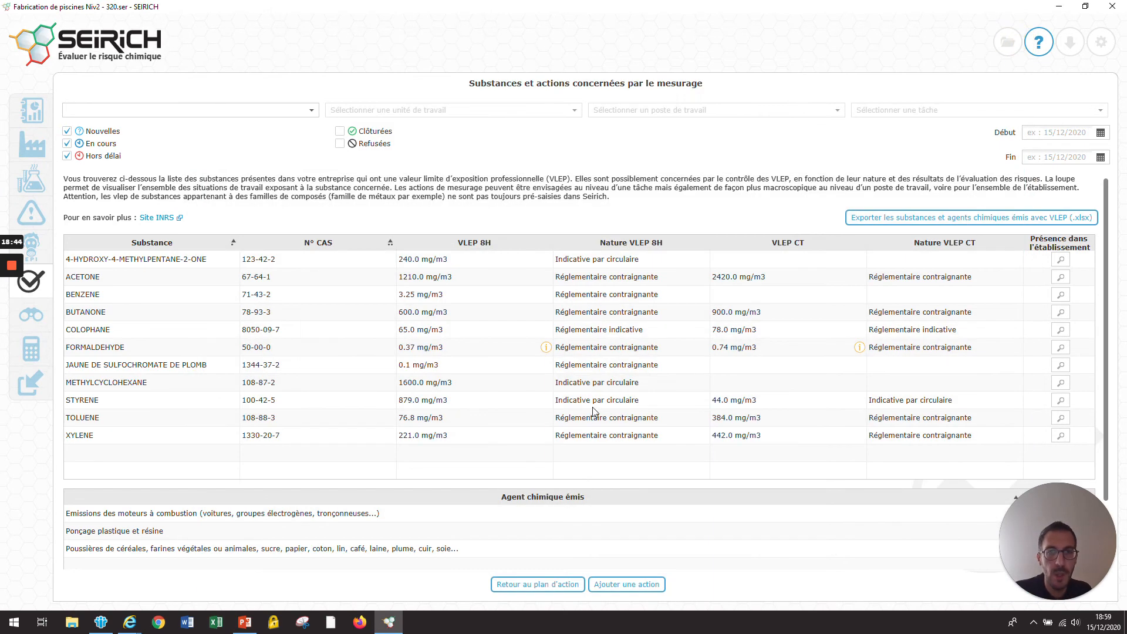
click(555, 593)
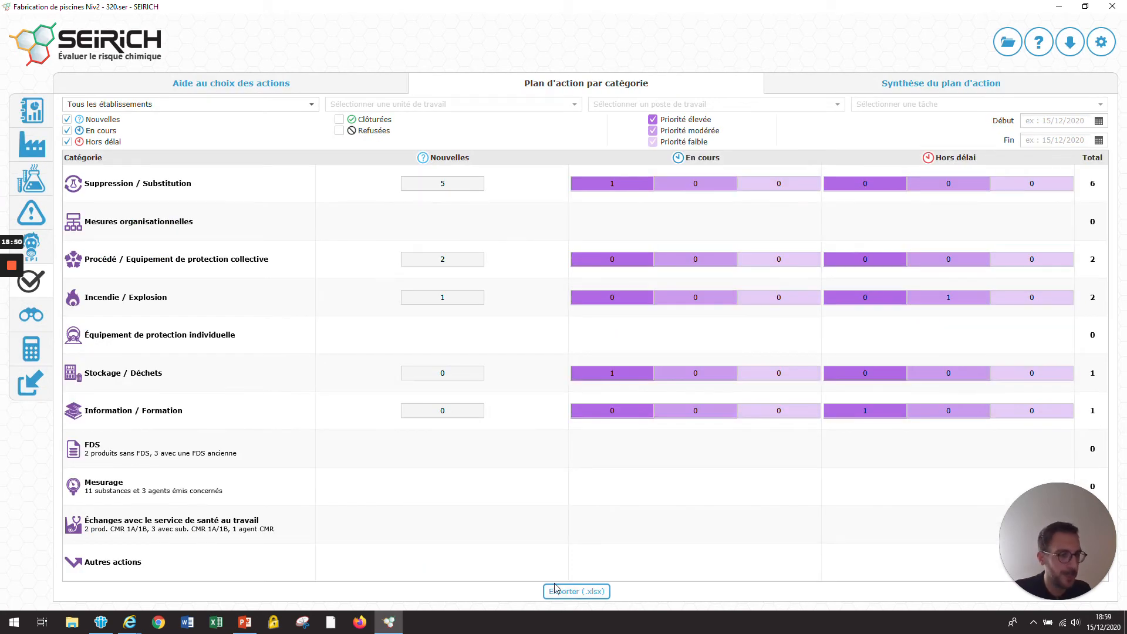
Examine the CMR products overview, checking the labelled products that contain CMR 1A/1B substances, their categories and zones.
click(37, 327)
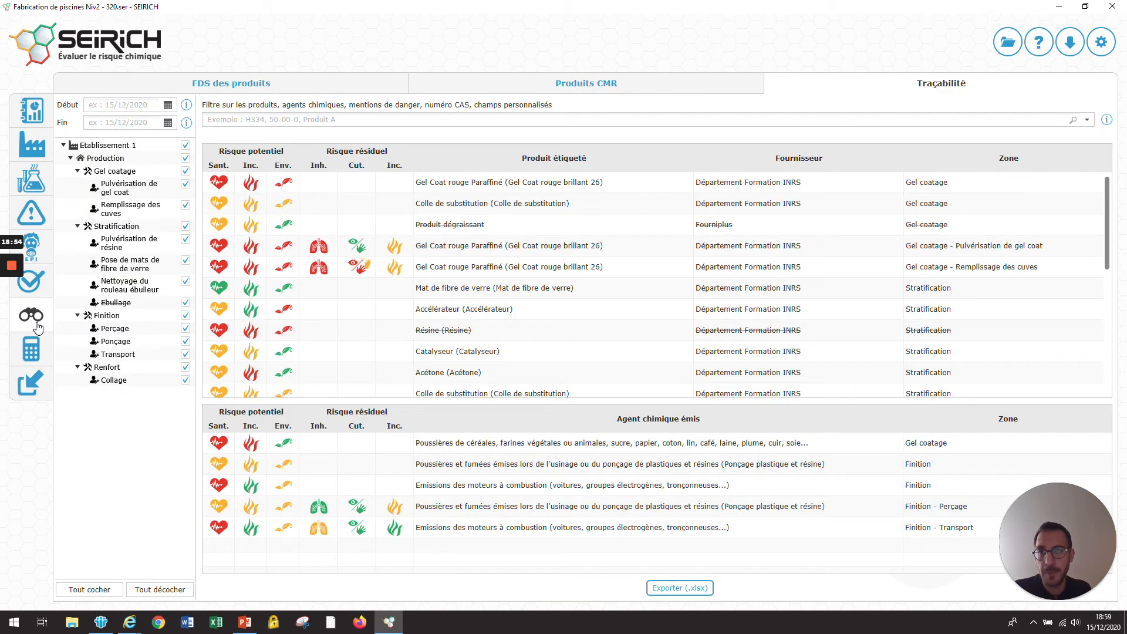
click(551, 83)
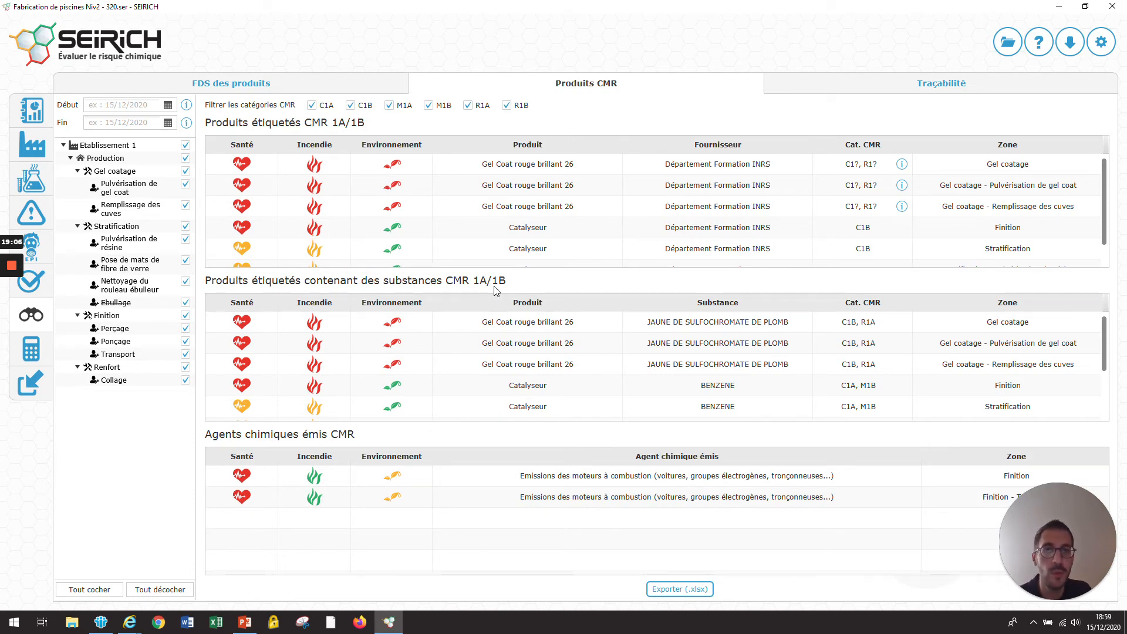
scroll(786, 353, down, 3)
scroll(786, 355, up, 3)
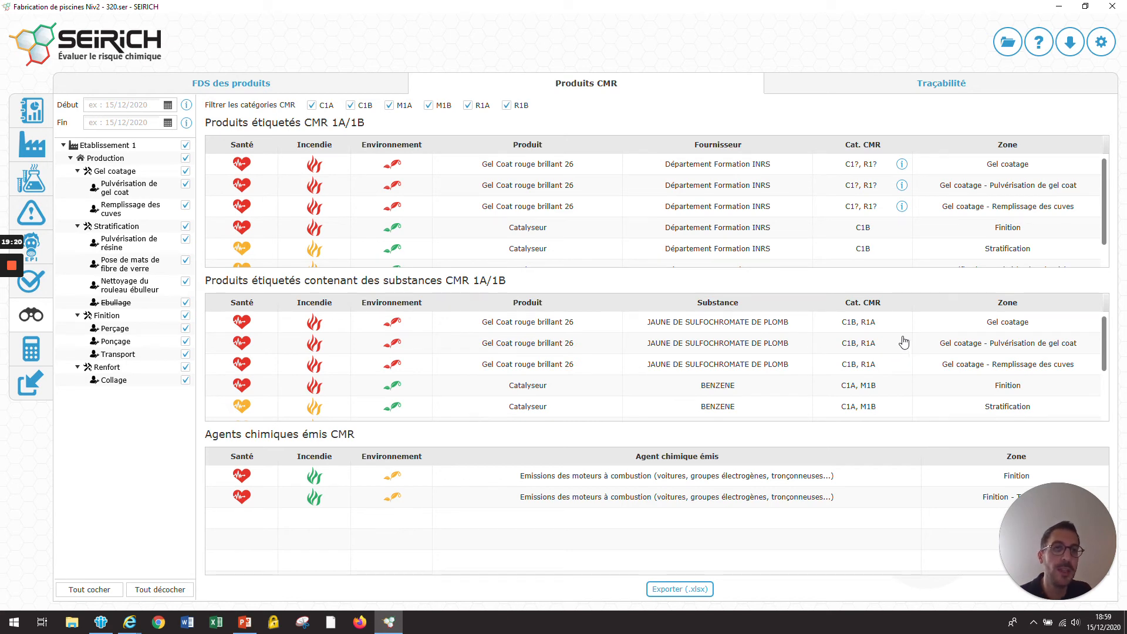
scroll(894, 376, down, 3)
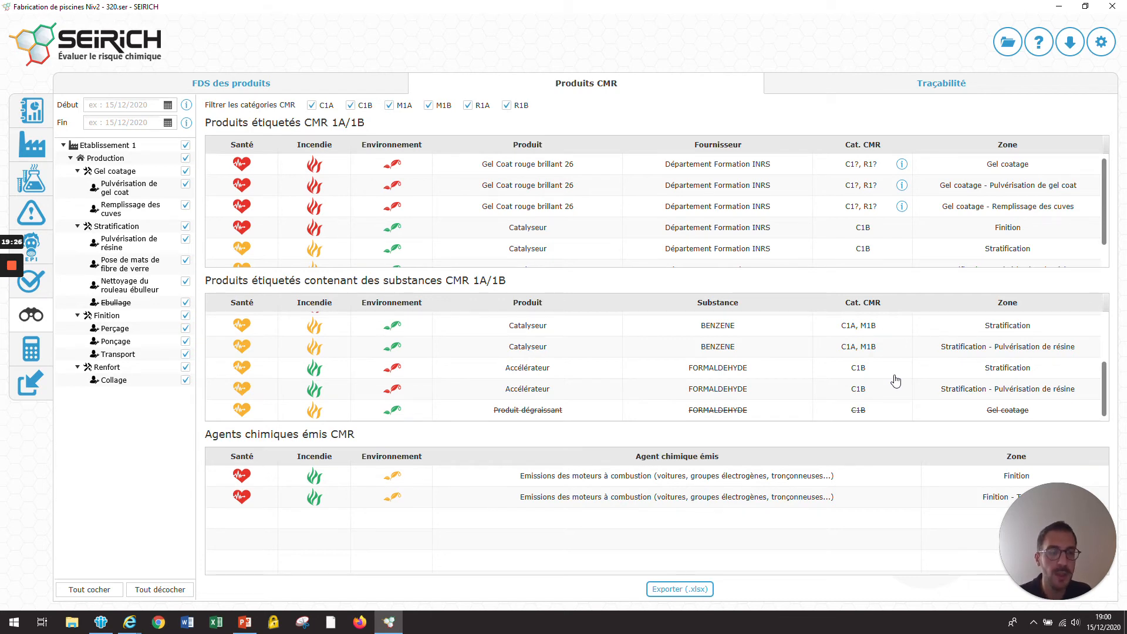
scroll(930, 376, up, 5)
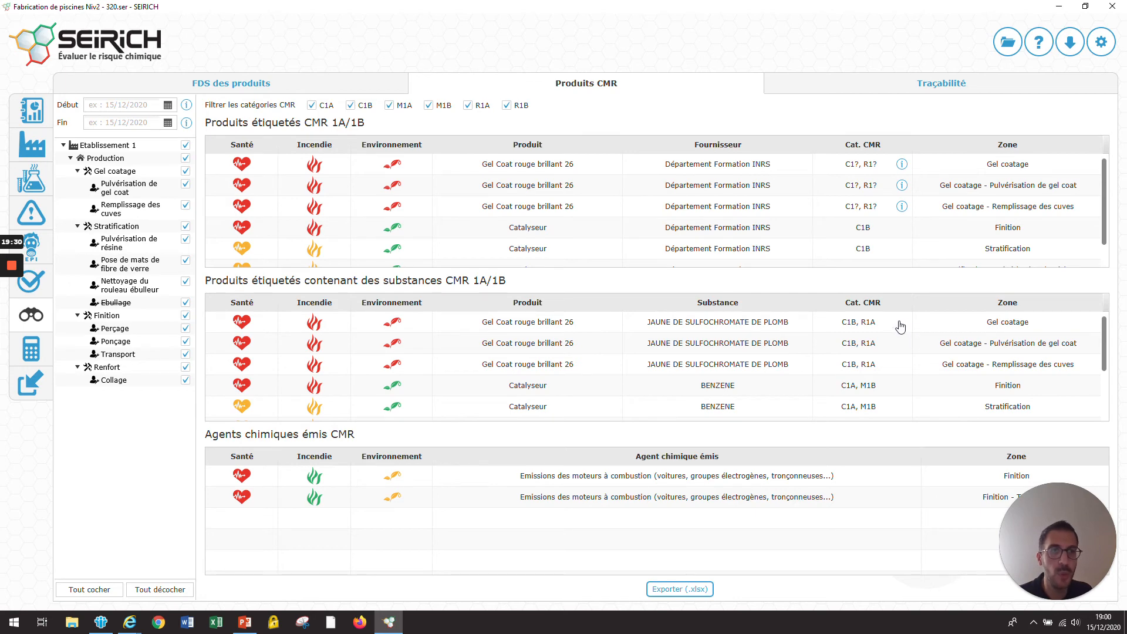
Export the CMR products overview to an Excel file named export 2 on the desktop (Bureau).
click(694, 591)
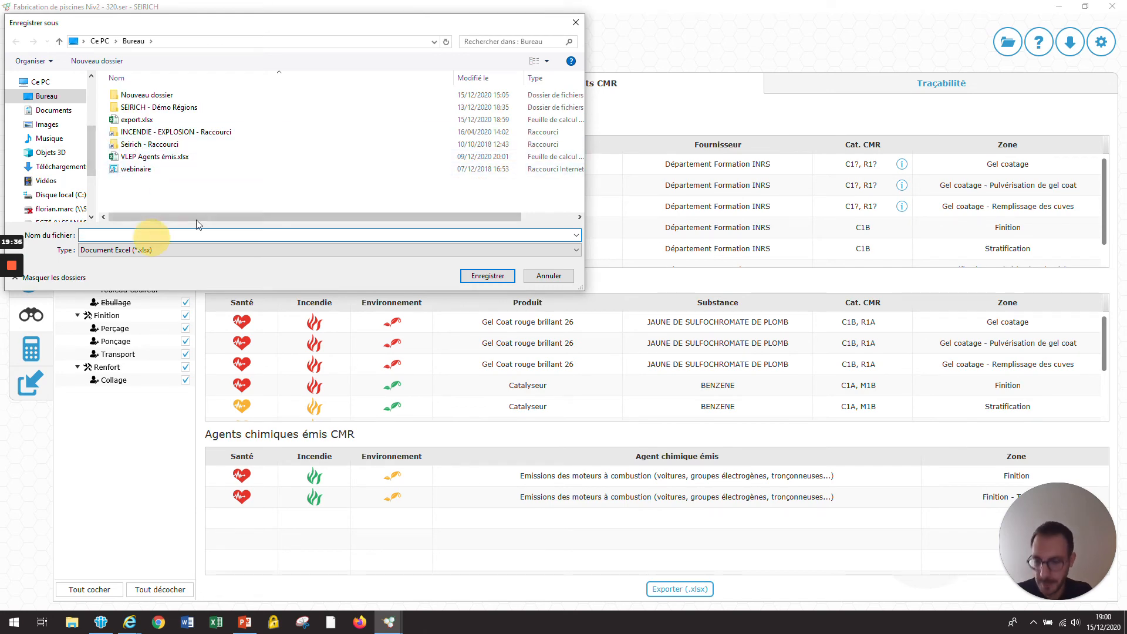
text(export 2)
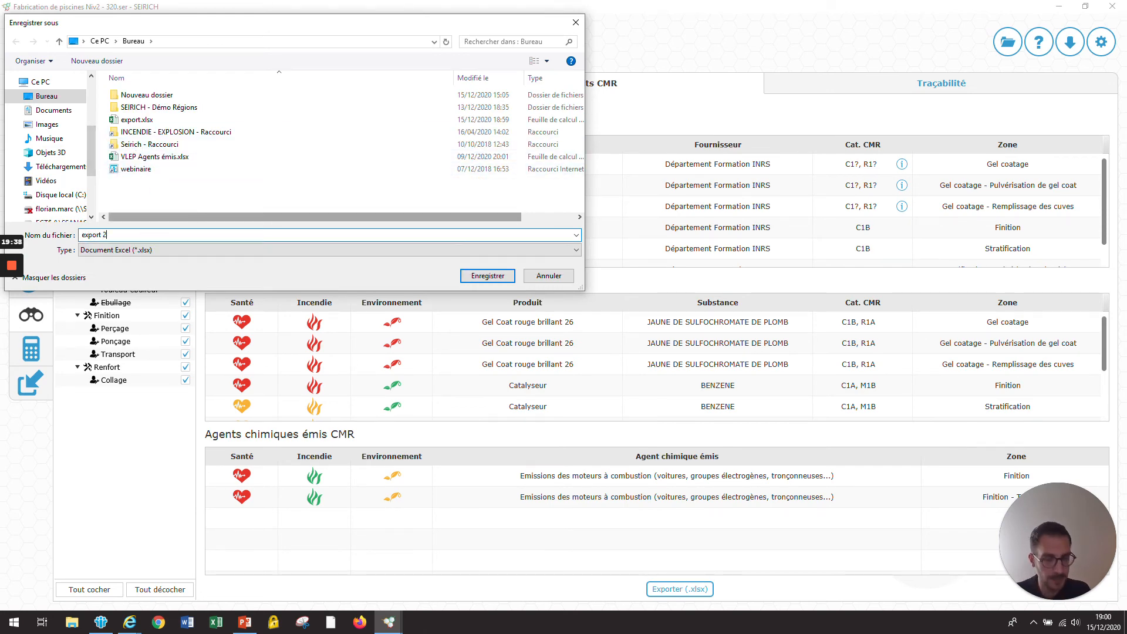
key(Return)
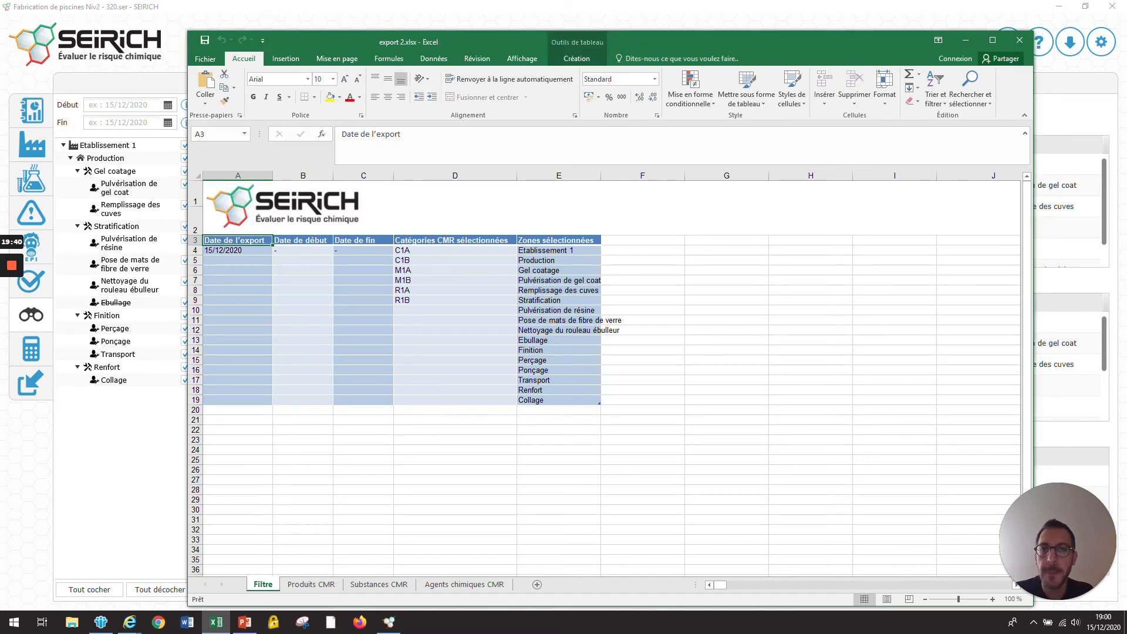
Review the Substances CMR and Filtre sheets of the exported CMR workbook, and close it.
click(385, 584)
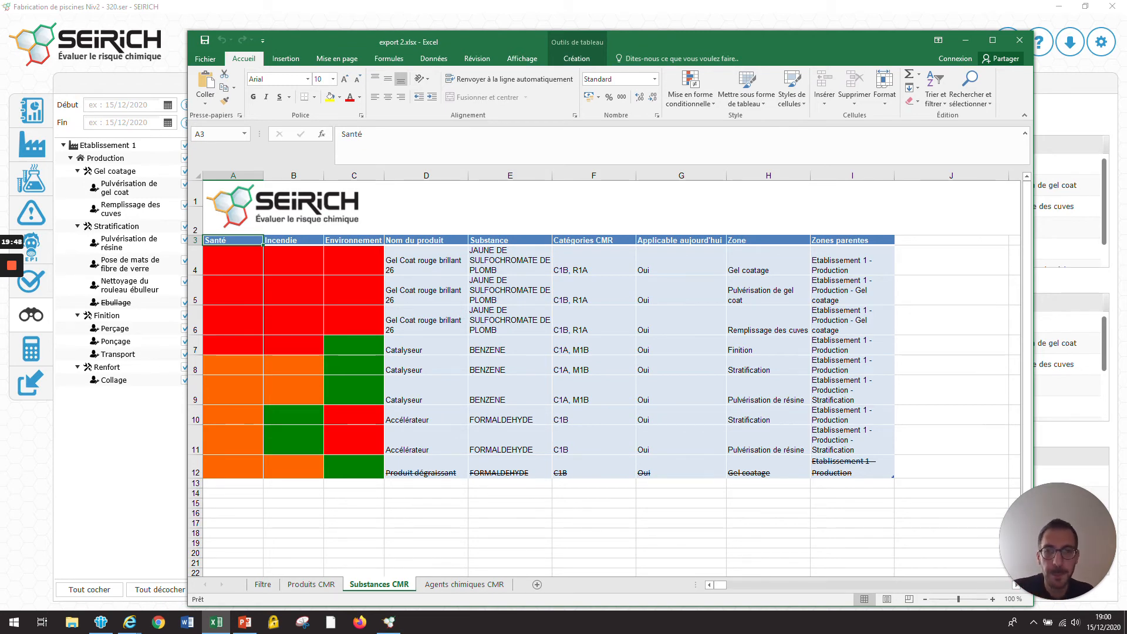
click(267, 584)
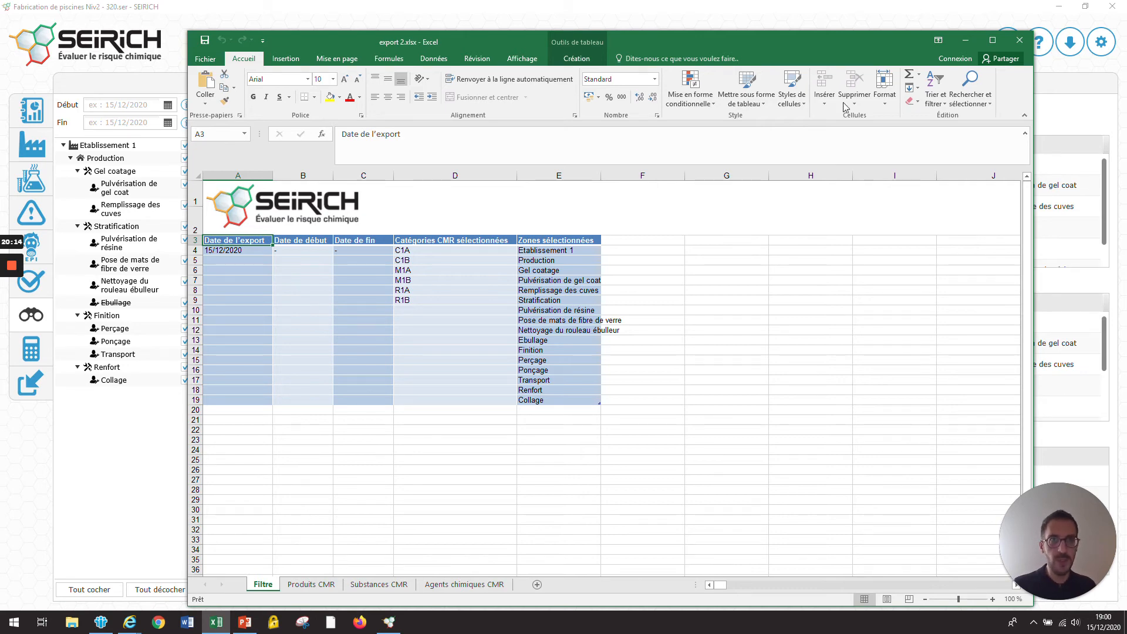
click(1019, 42)
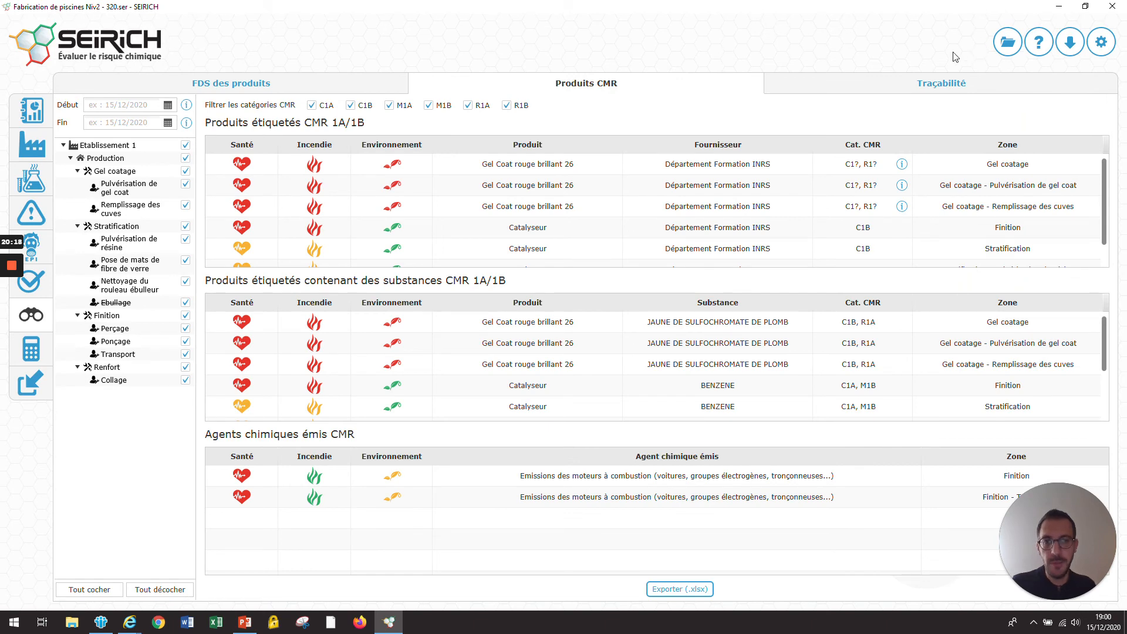
Filter the traceability list by hazard statement H372, review the matching products, and remove the filter.
click(957, 86)
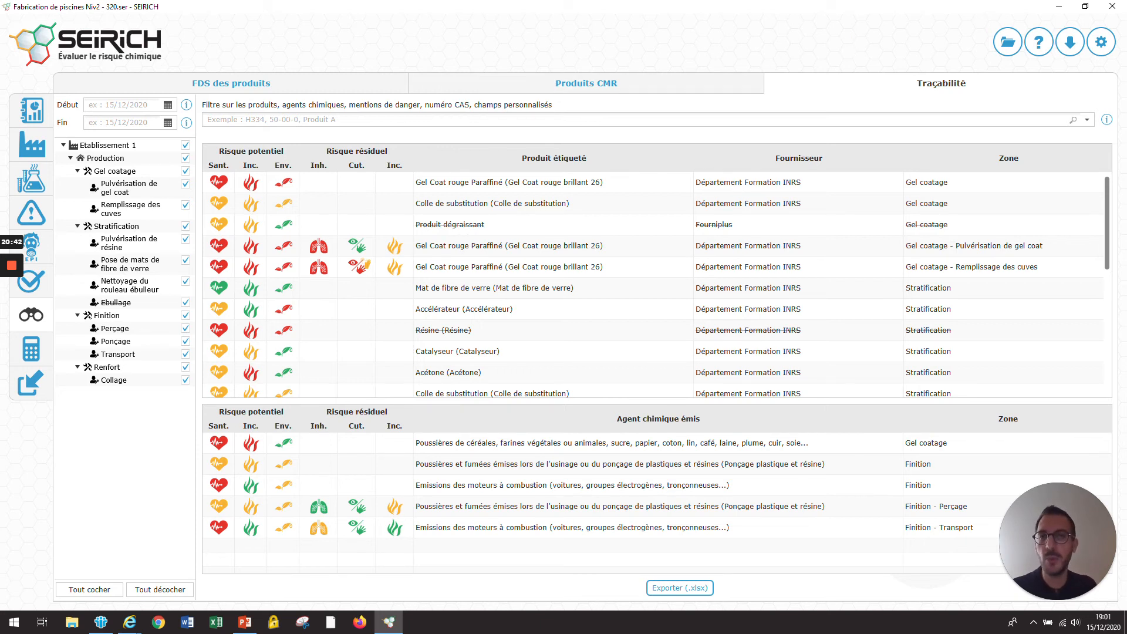
click(482, 120)
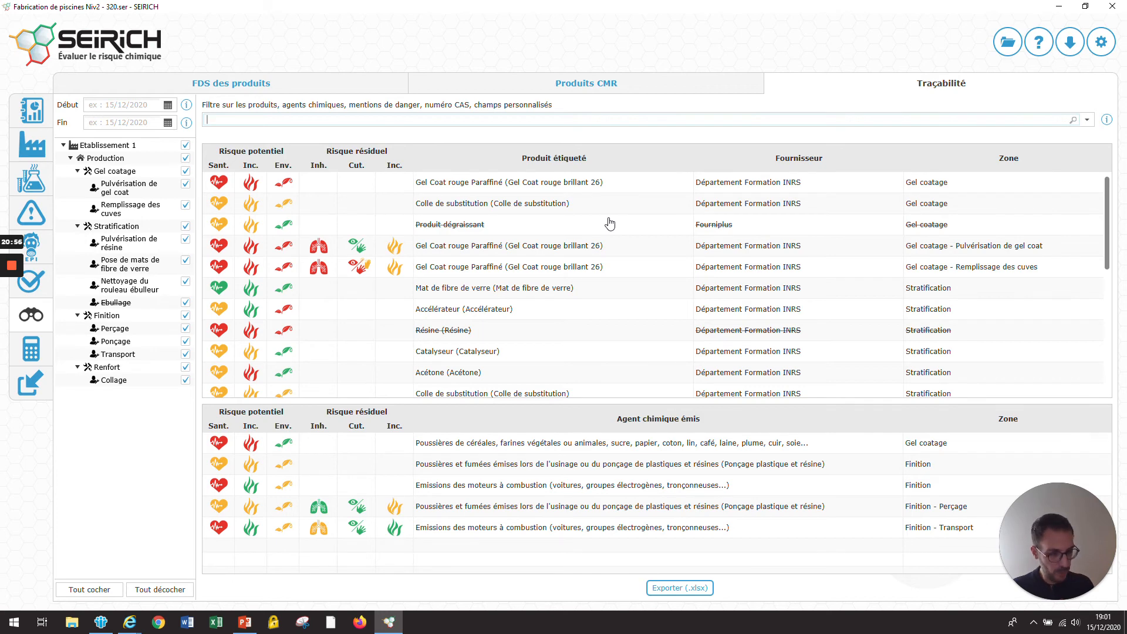
text(372)
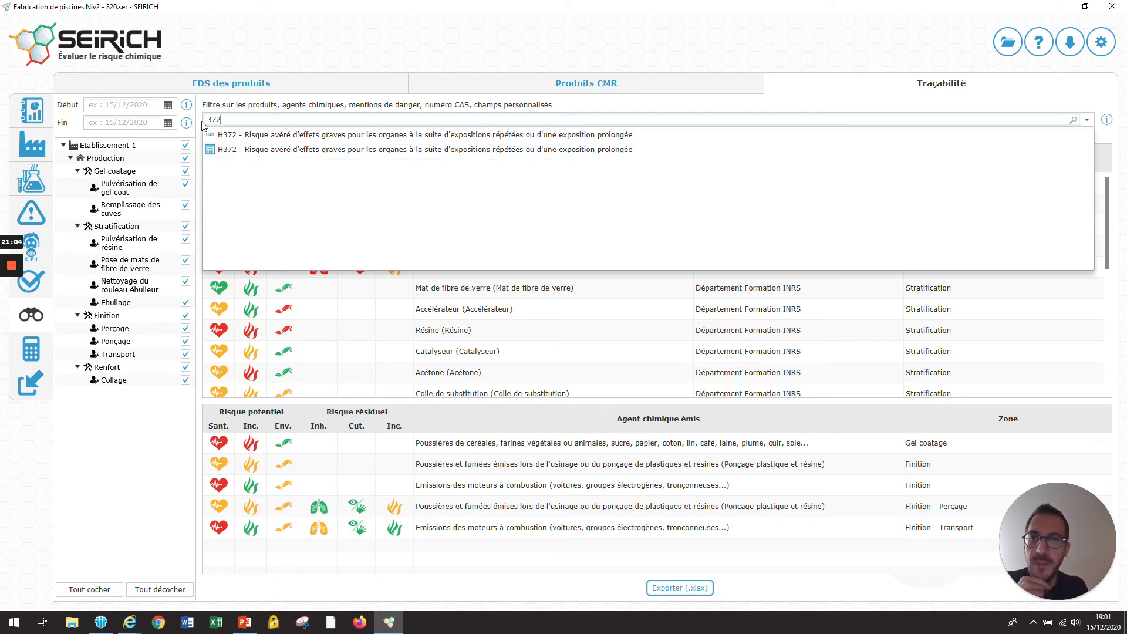
click(286, 136)
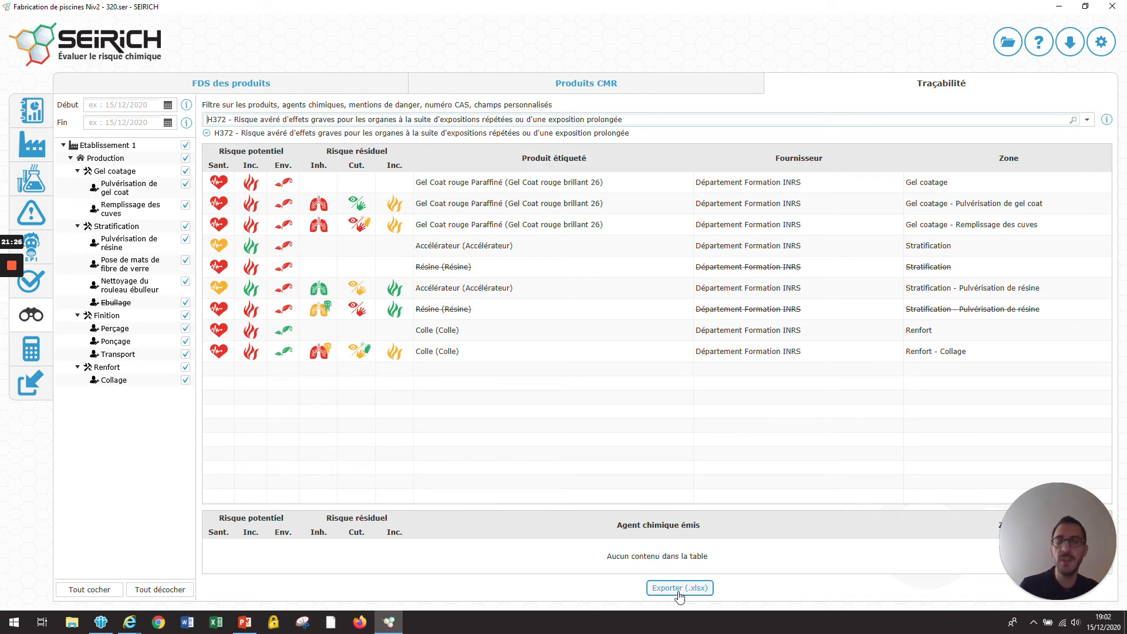
click(206, 133)
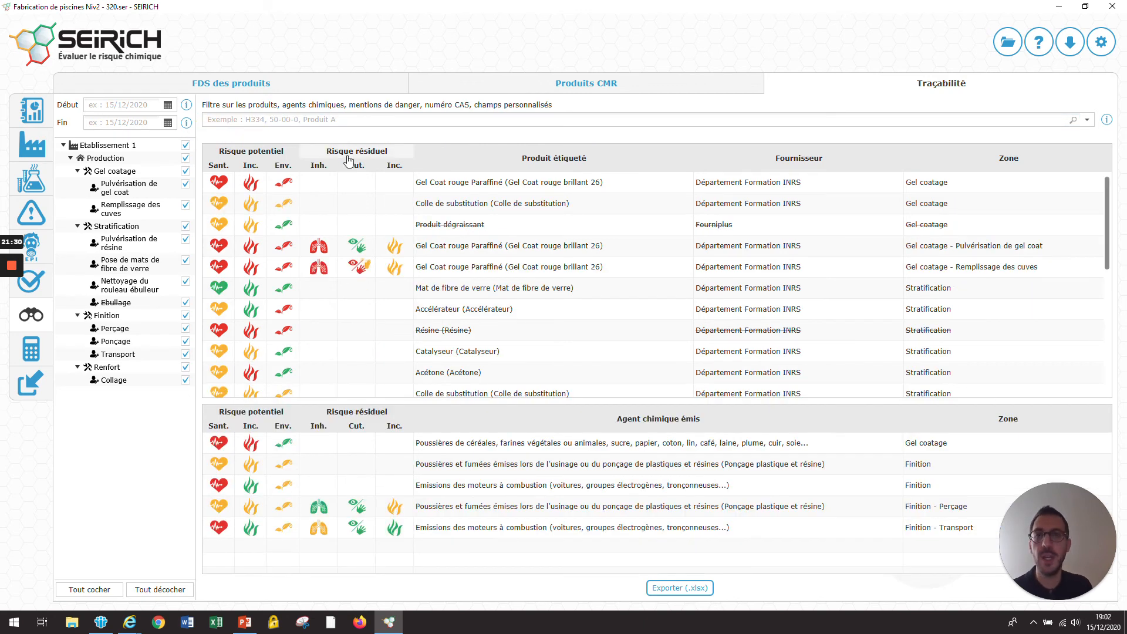
Filter the traceability list by the custom field option Rubrique ICPE - toutes valeurs, review the matching products, and clear the filter.
click(355, 120)
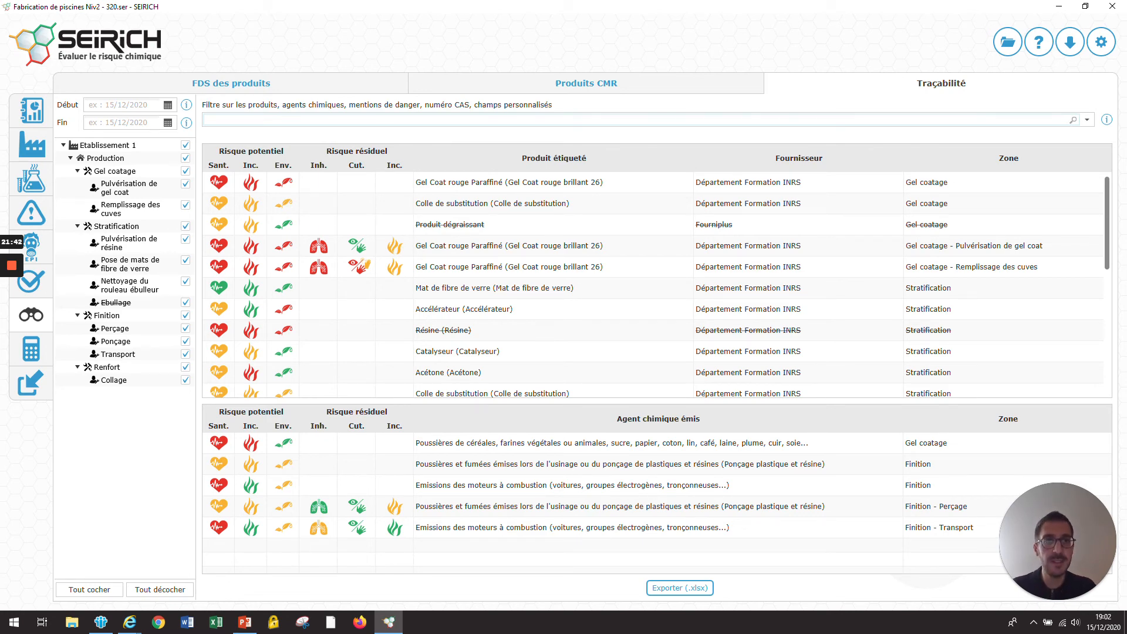
text(icpe)
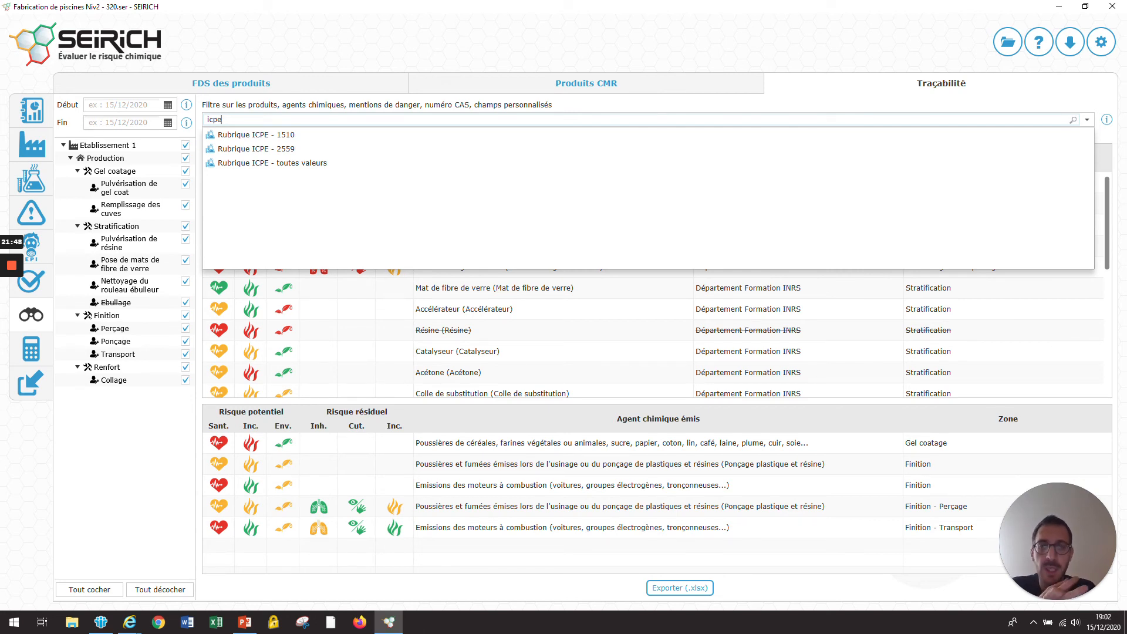
click(300, 168)
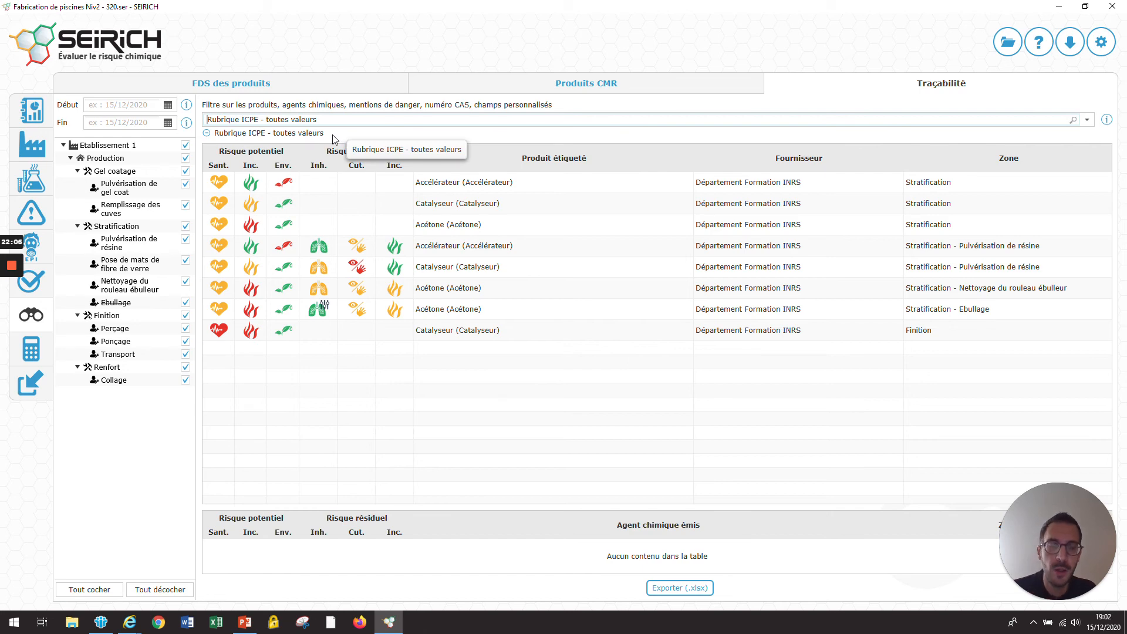
click(207, 134)
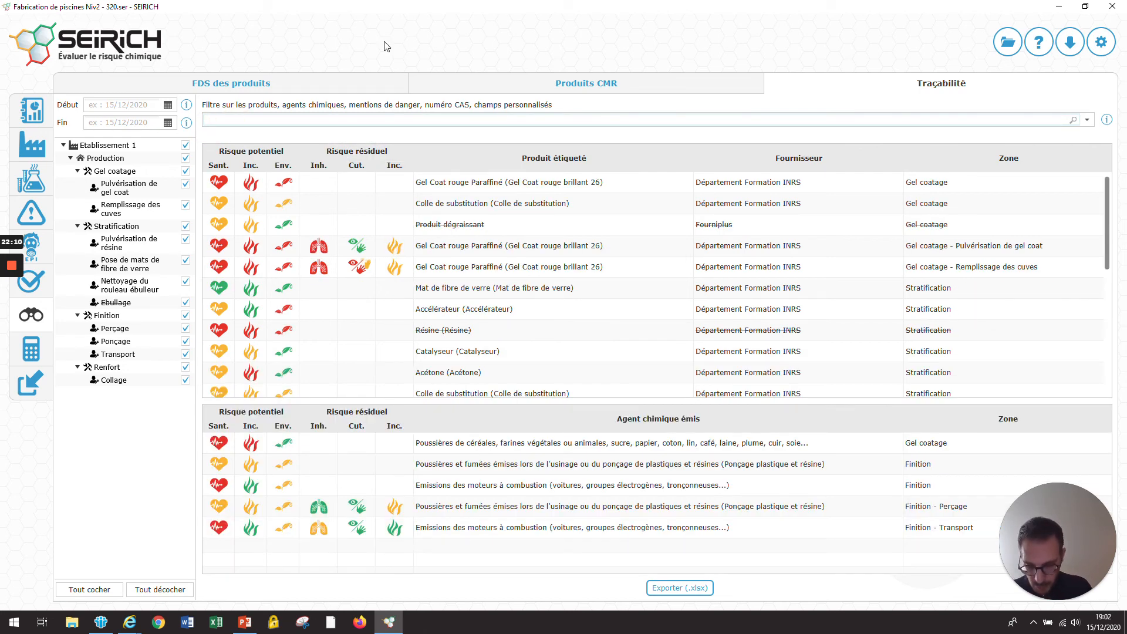
Filter the traceability list by the custom field value Rubrique ICPE - 1510, review the matching products, and remove the filter.
text(icpe)
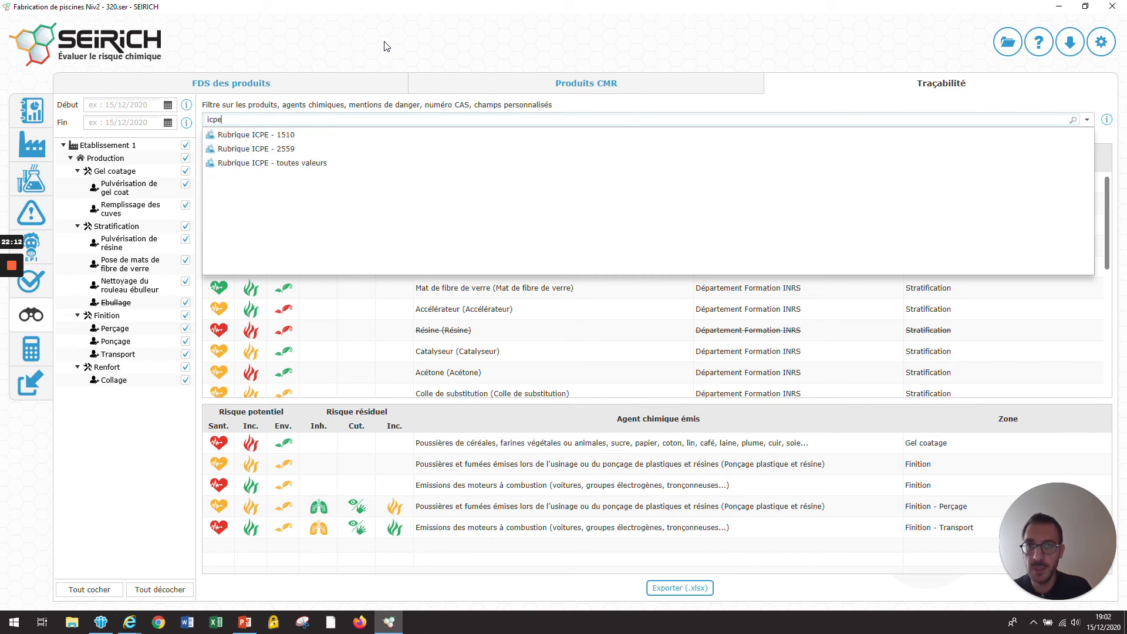
click(302, 134)
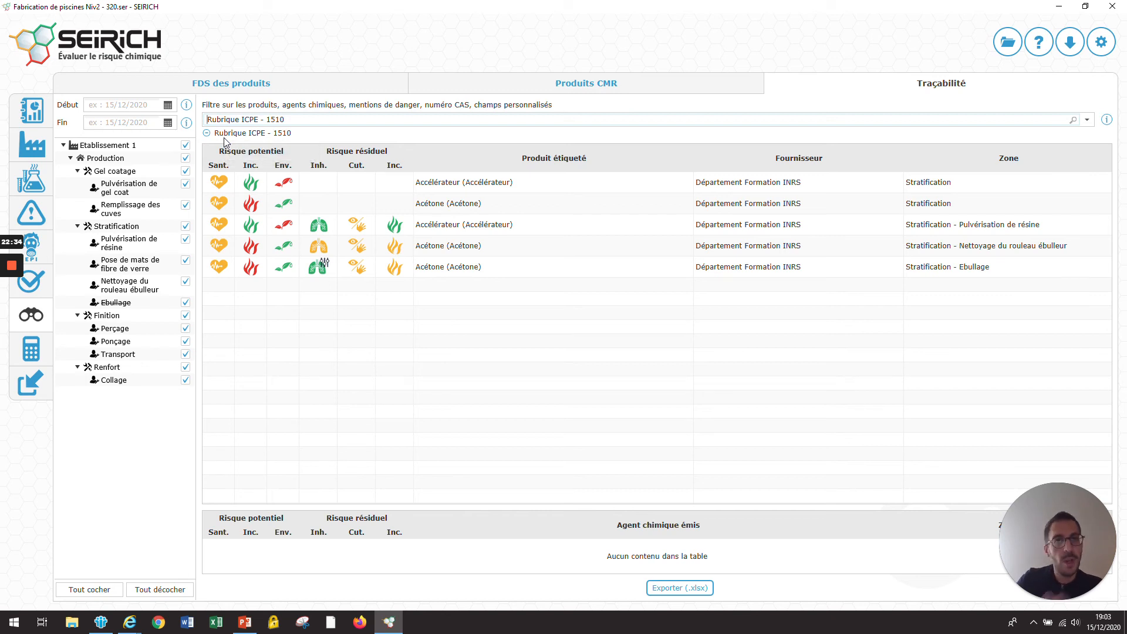
click(206, 133)
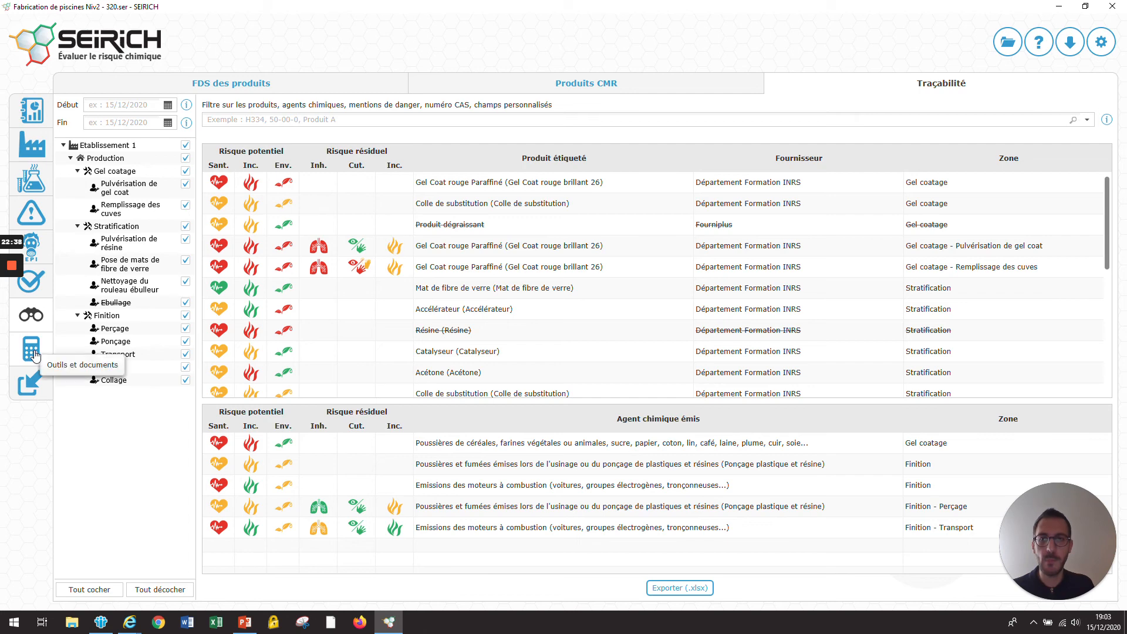
Review the downloadable documents among the tools, and the import options for products, substances and inventories.
click(32, 352)
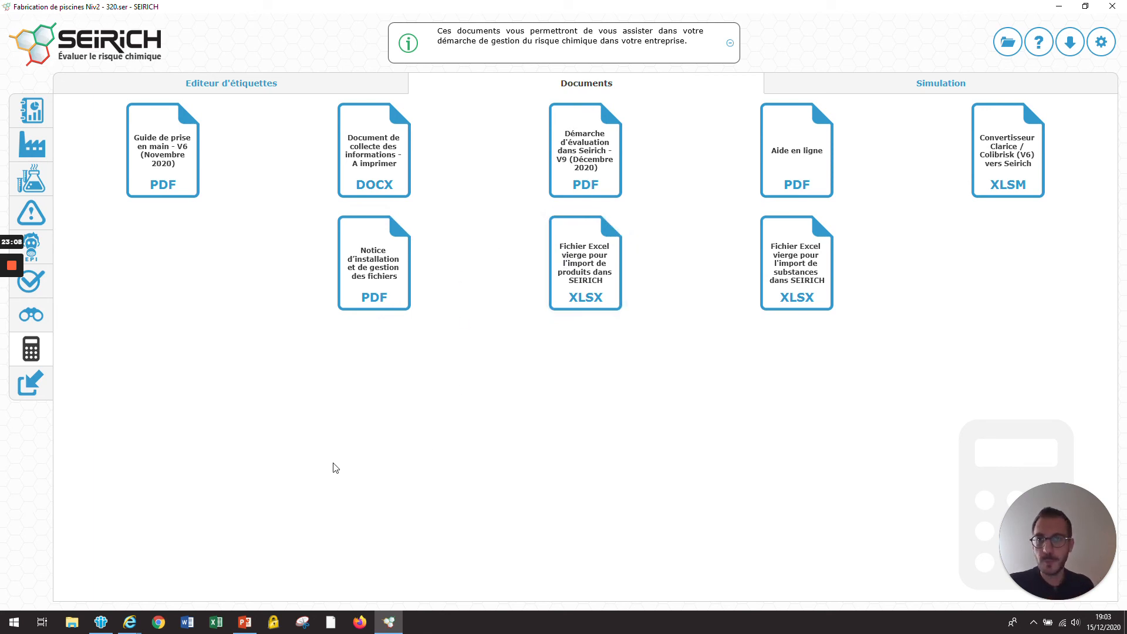
click(41, 402)
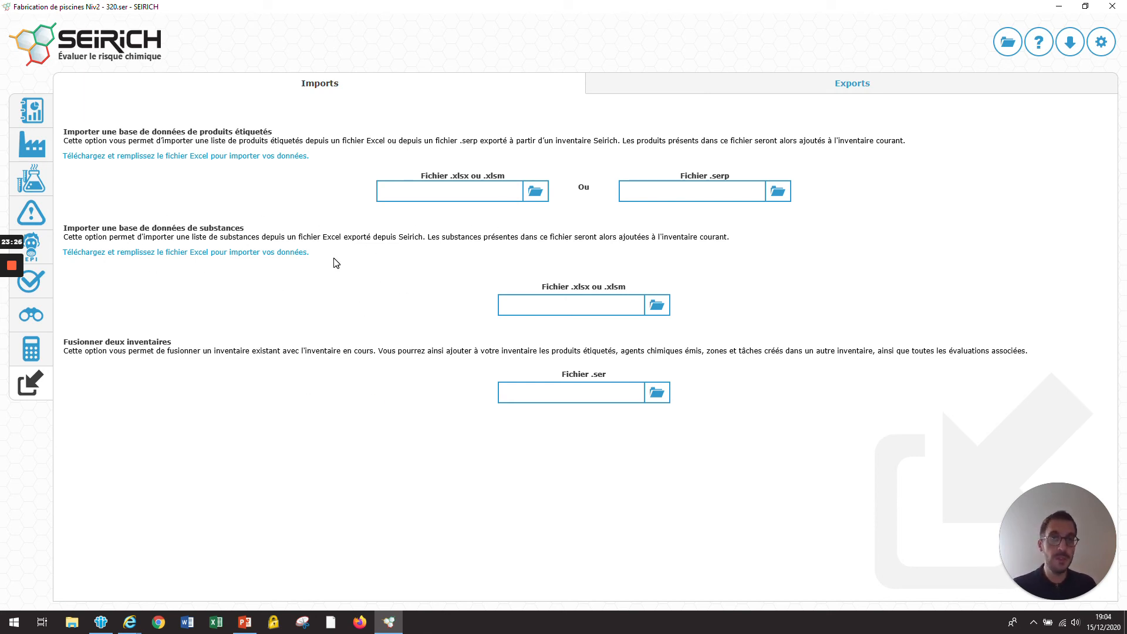
Export the labelled products database to an Excel file named bdd produits on the desktop (Bureau).
click(656, 86)
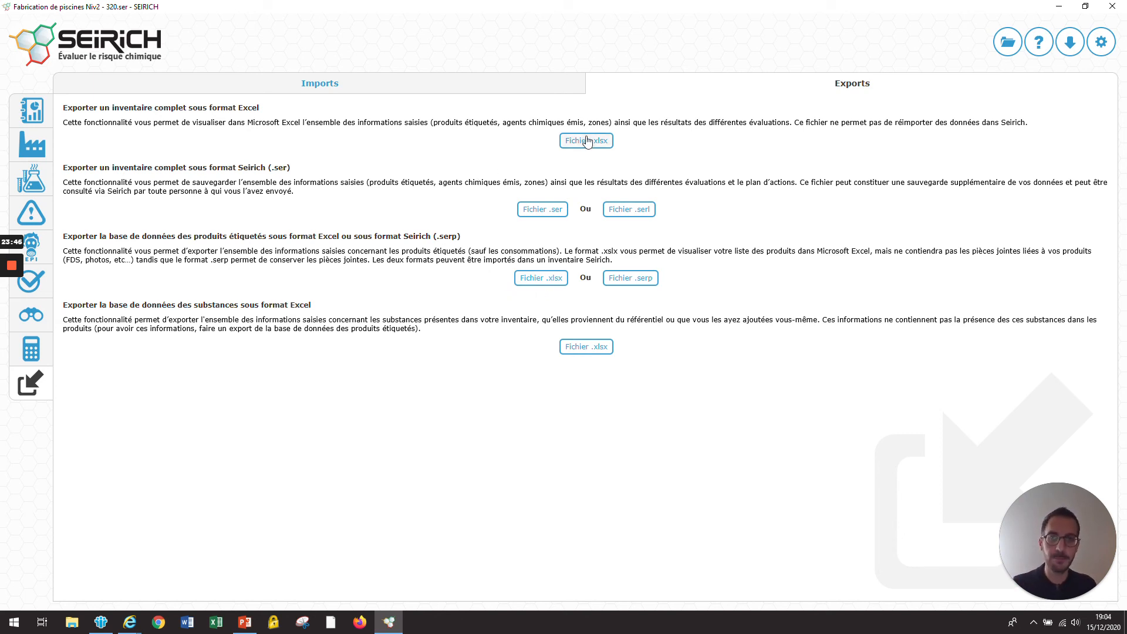
click(548, 284)
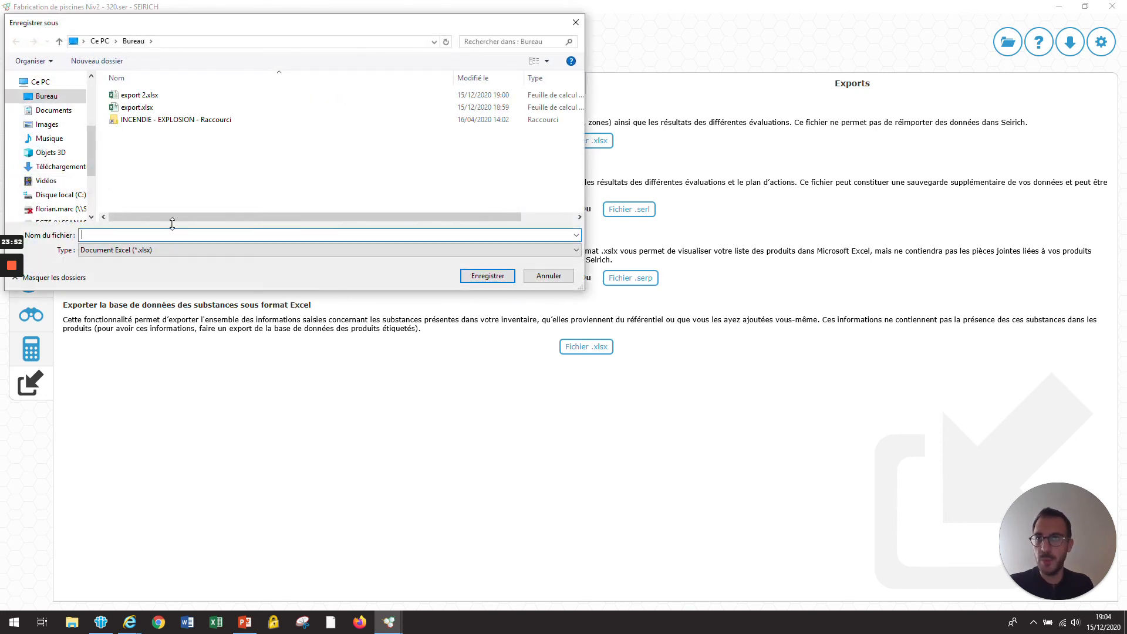
text(bdd produits)
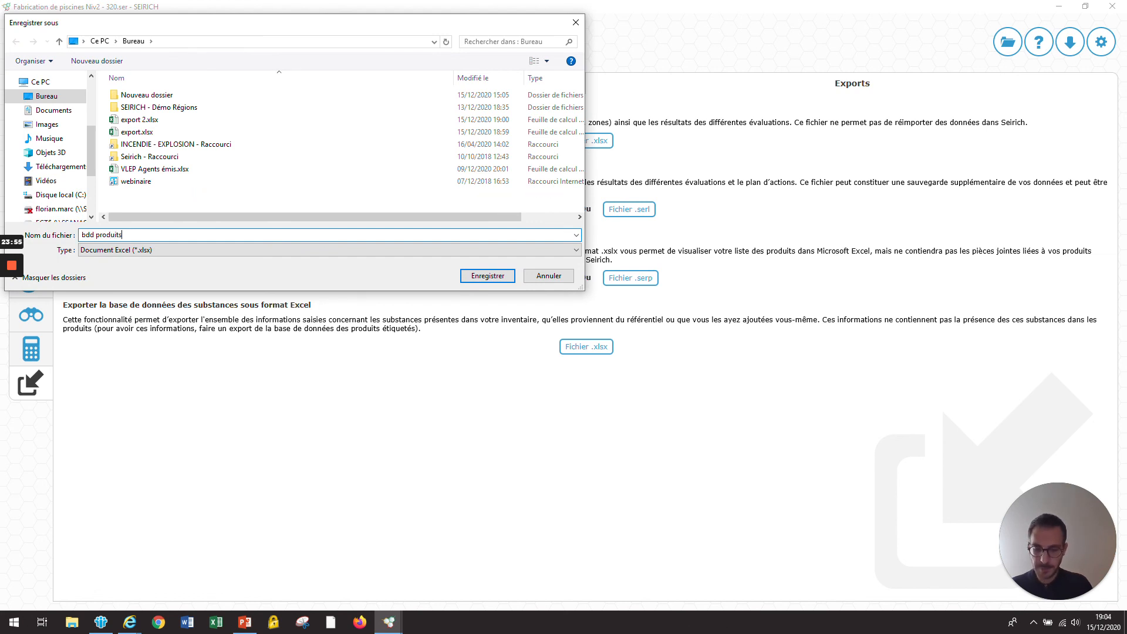
key(Return)
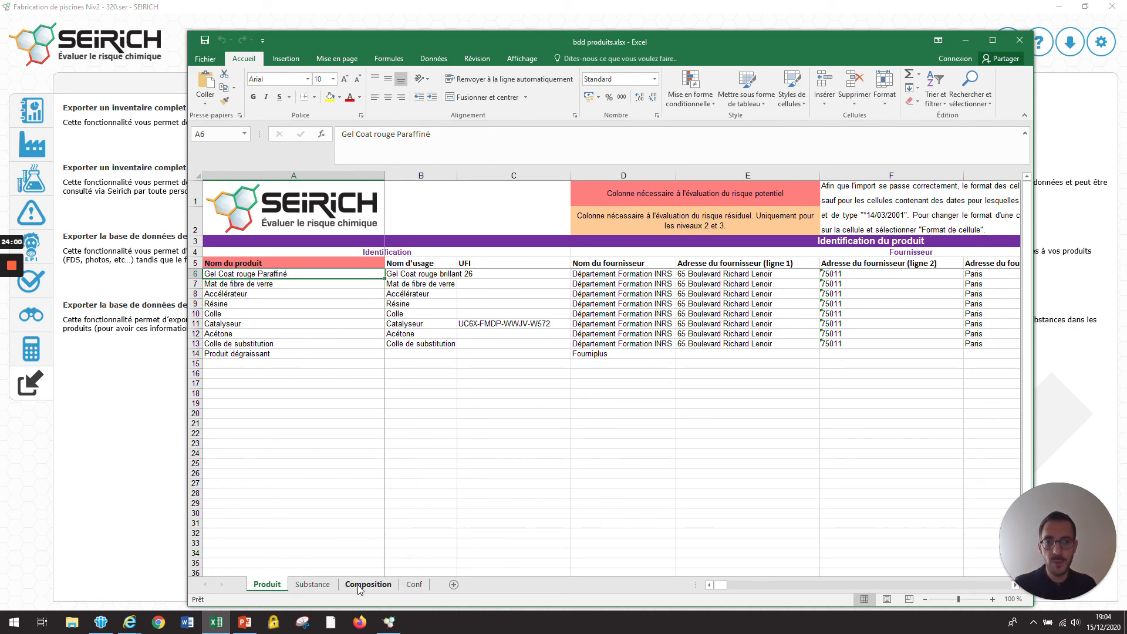
Review the Substance and Composition sheets of the exported products workbook, and select the UFI column entries on the Produit sheet.
click(312, 585)
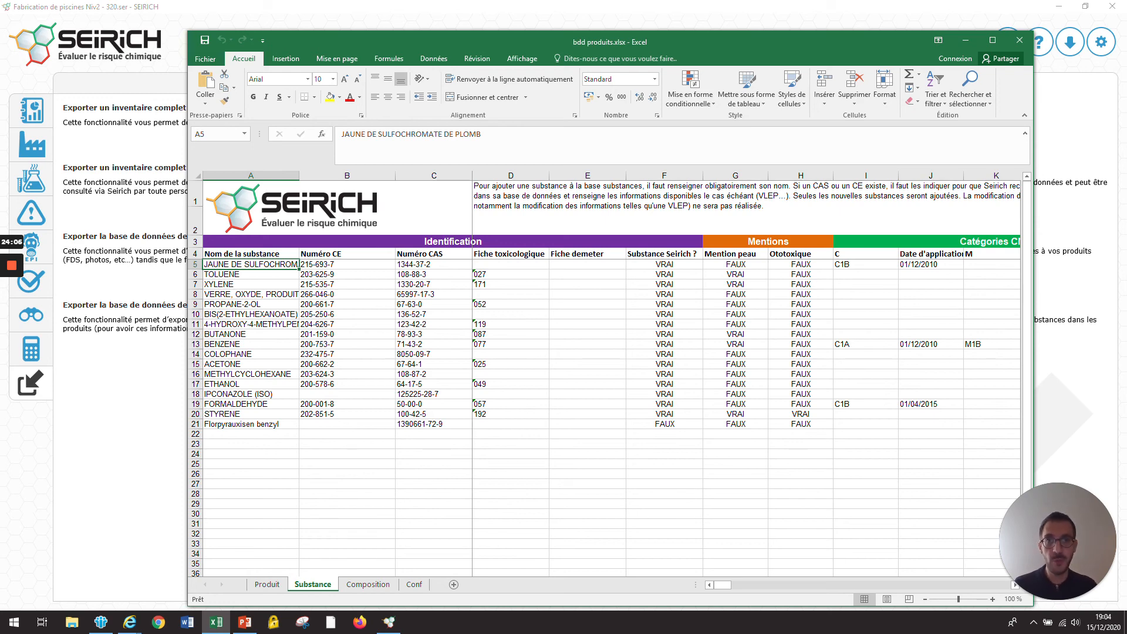
click(354, 586)
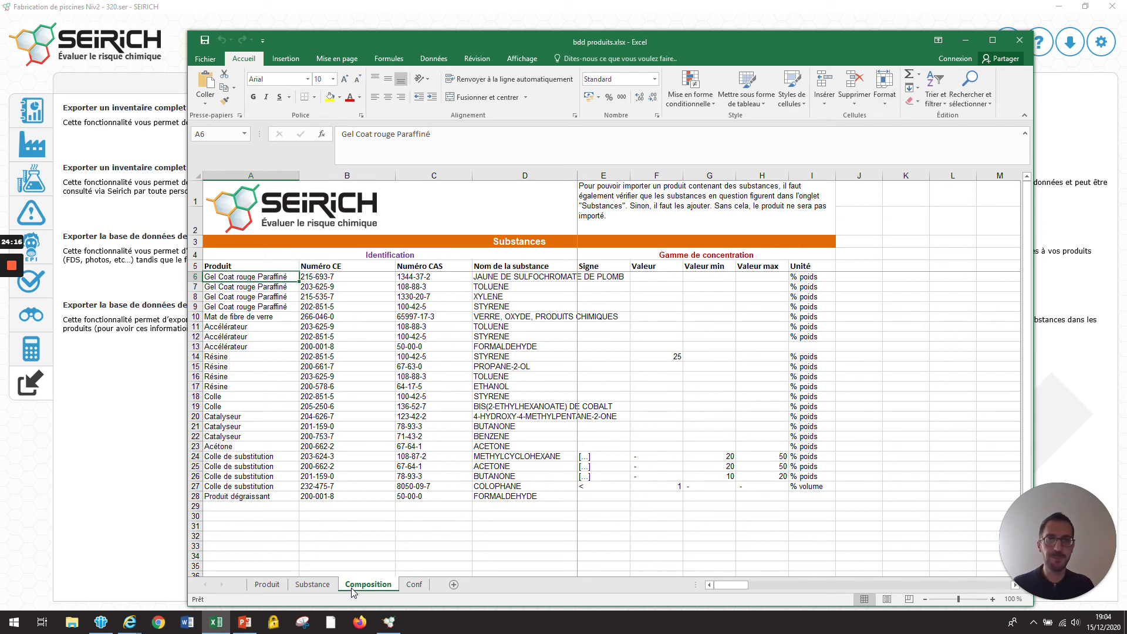
click(272, 583)
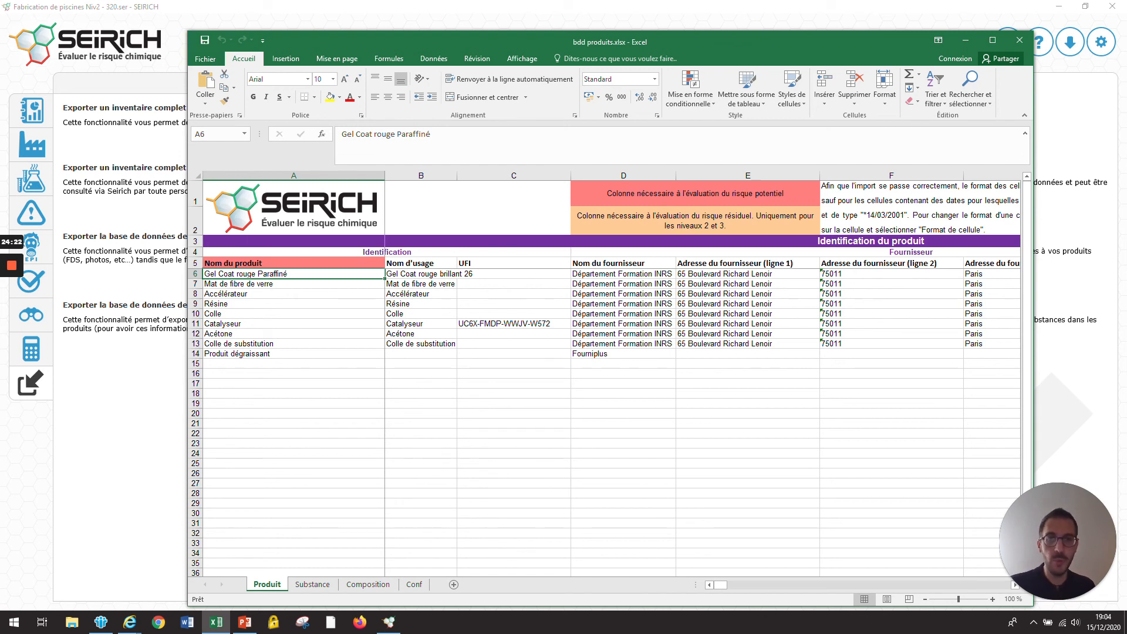
drag(504, 263, 516, 346)
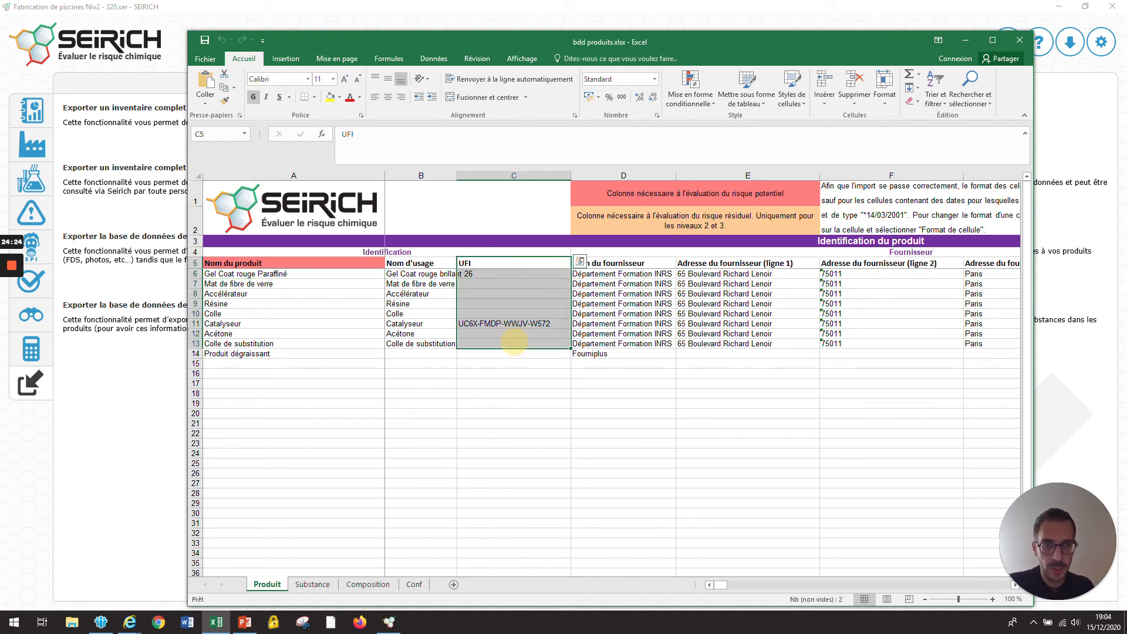
Examine the Produit sheet's safety data sheet, company presence, pictogram and hazard statement columns, including the first product's modified text, and close the workbook.
double_click(855, 41)
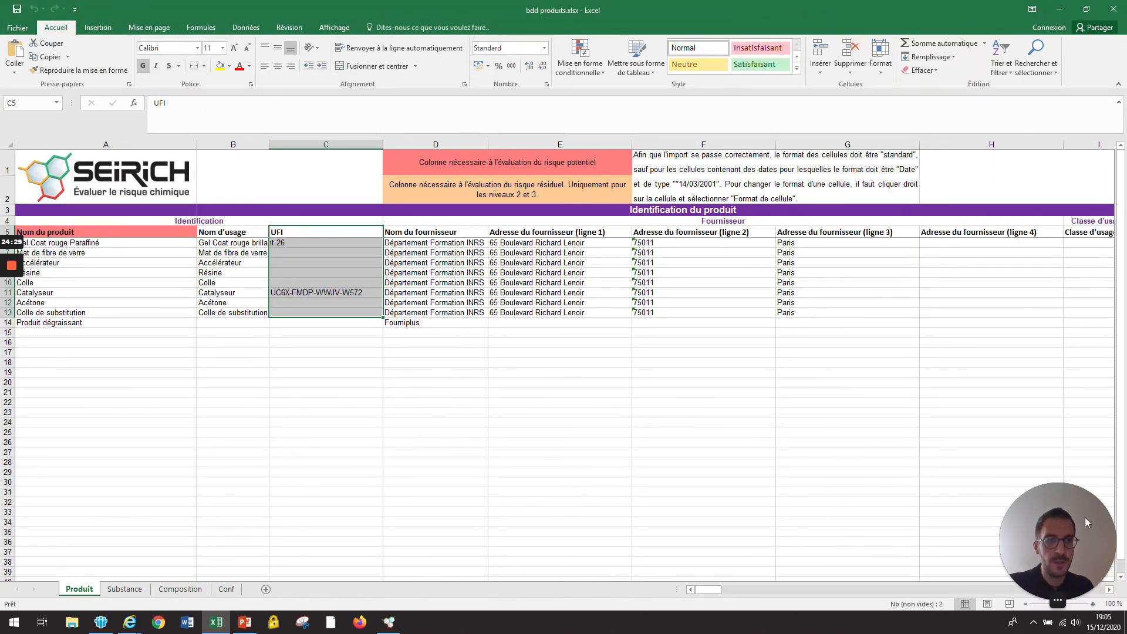
click(1108, 590)
drag(1108, 590, 1108, 589)
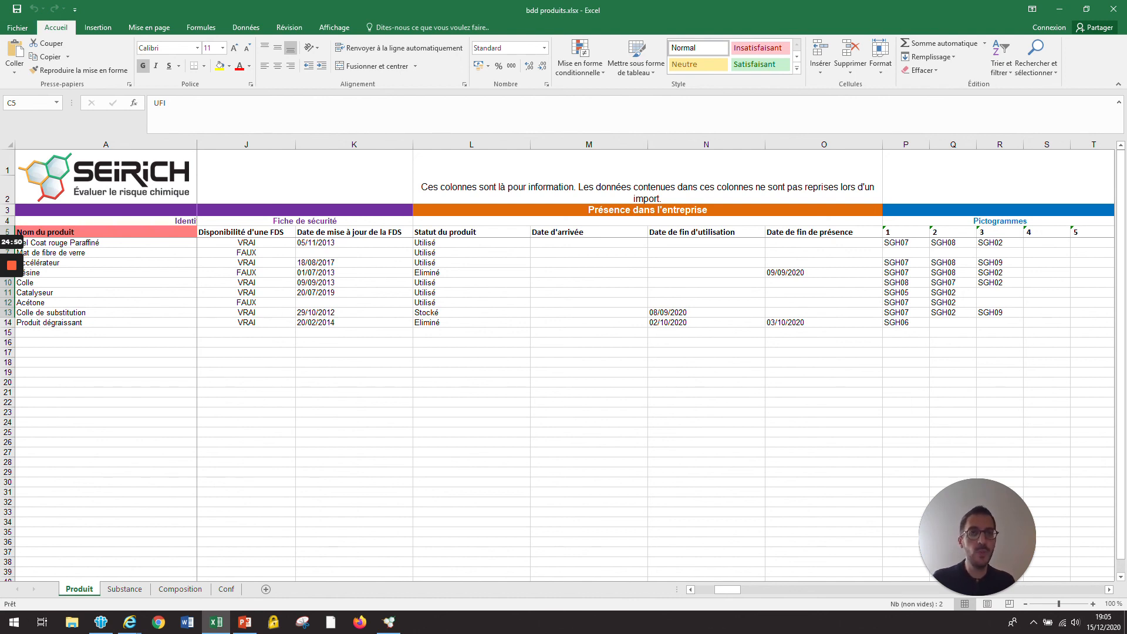
click(1109, 589)
click(1108, 589)
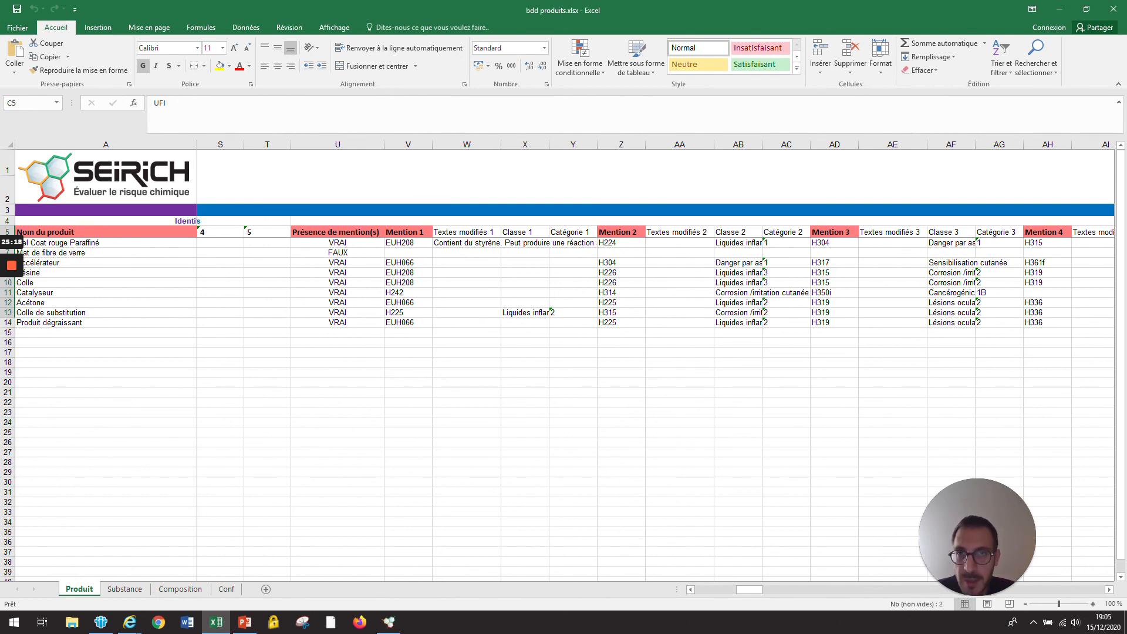
click(471, 242)
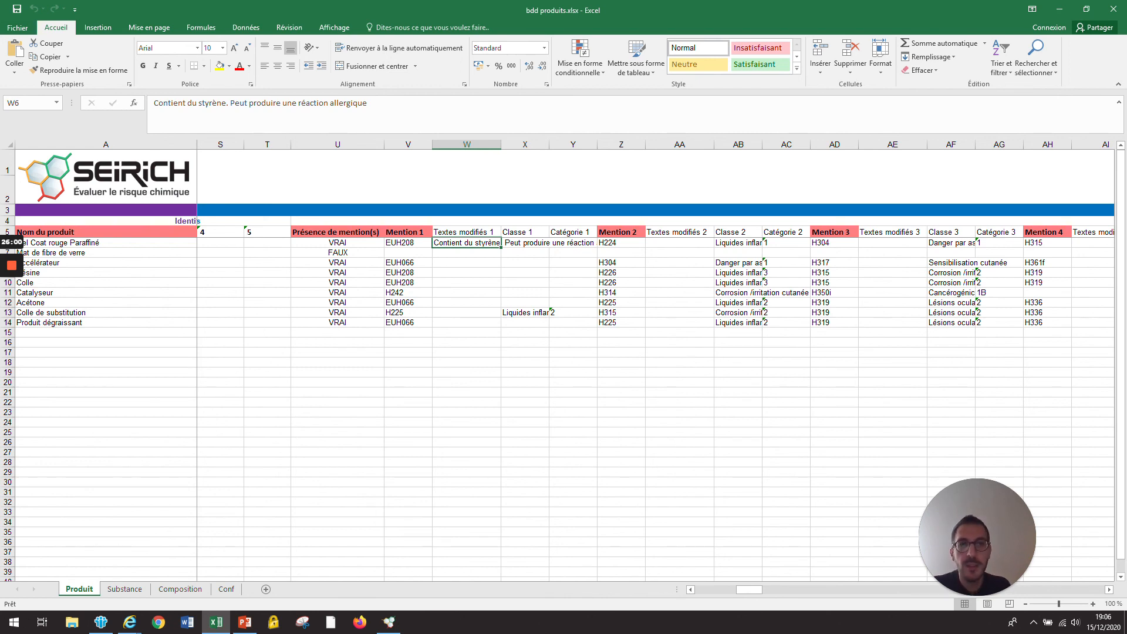
click(1113, 9)
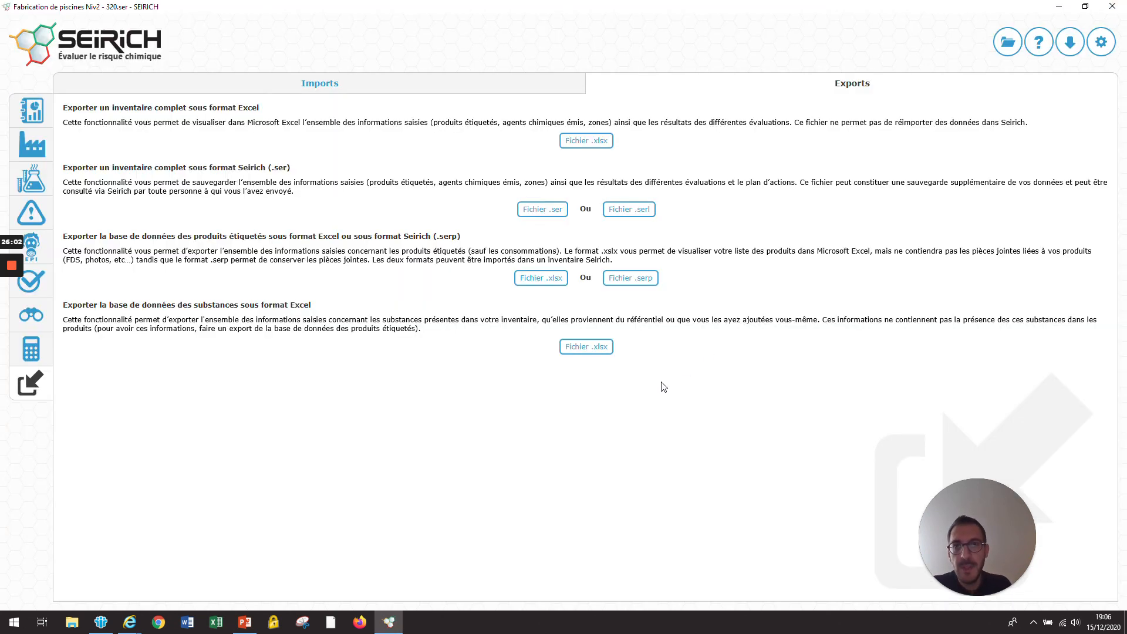
Return to the import options for products, substances and inventories.
click(528, 86)
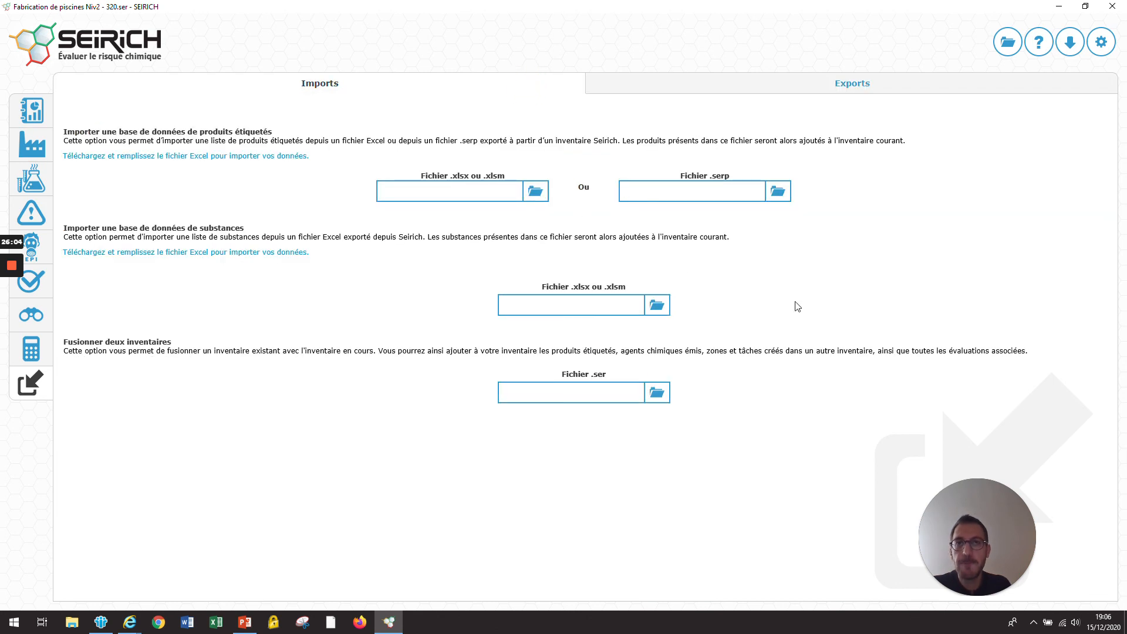